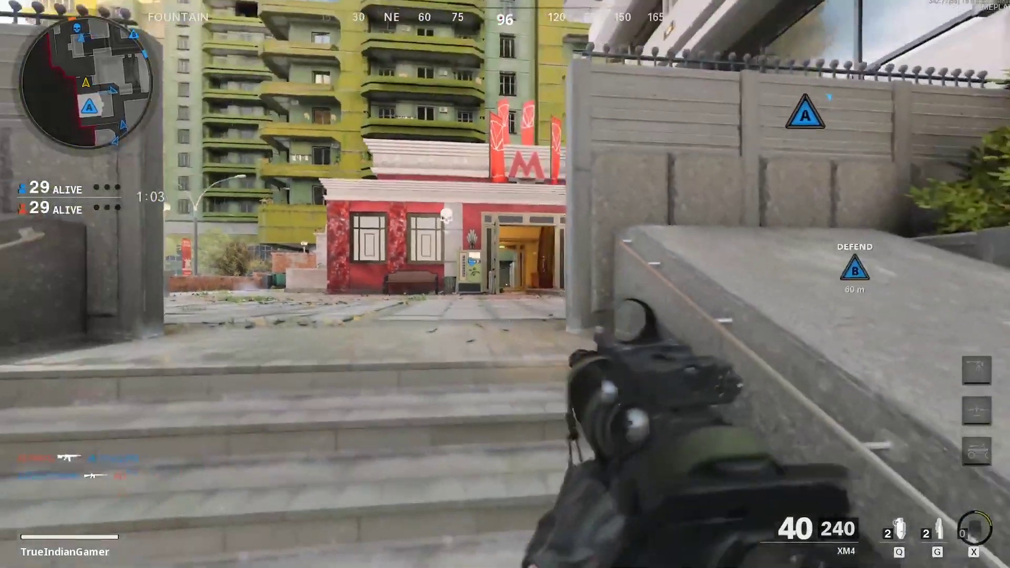
- Fight toward the Memorial doorway, shooting and grenading the enemy inside
key(w)
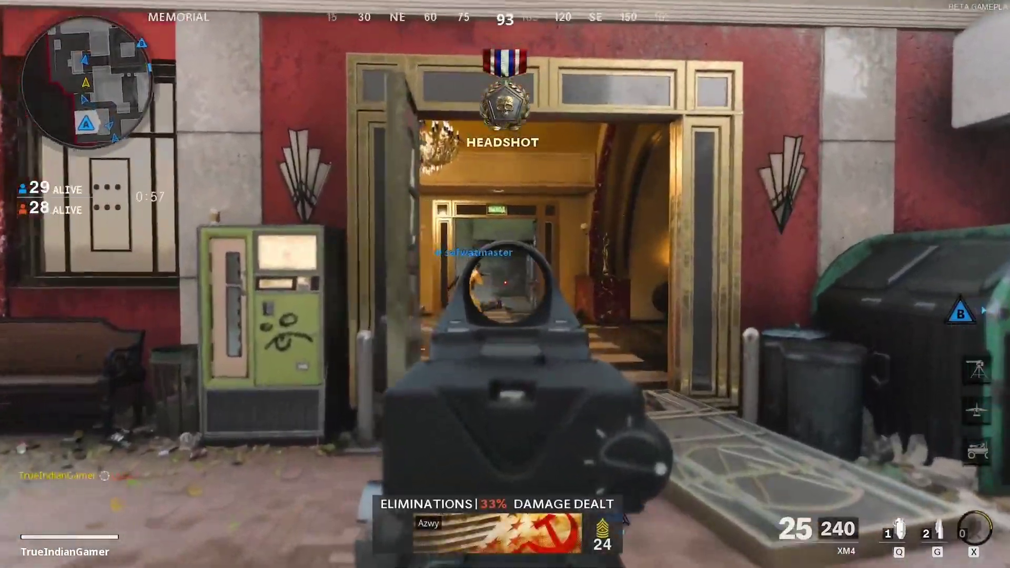
key(d)
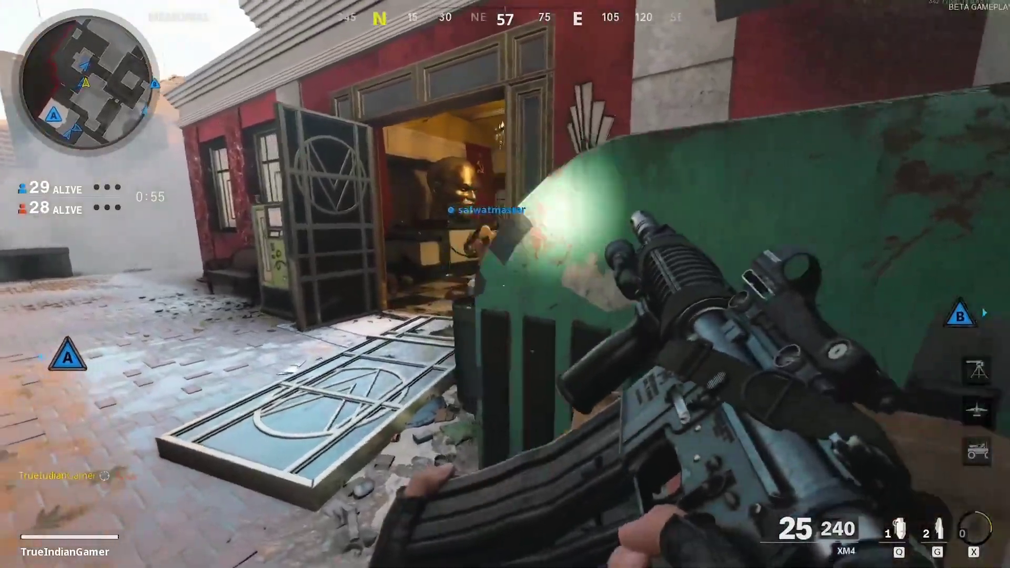
key(w)
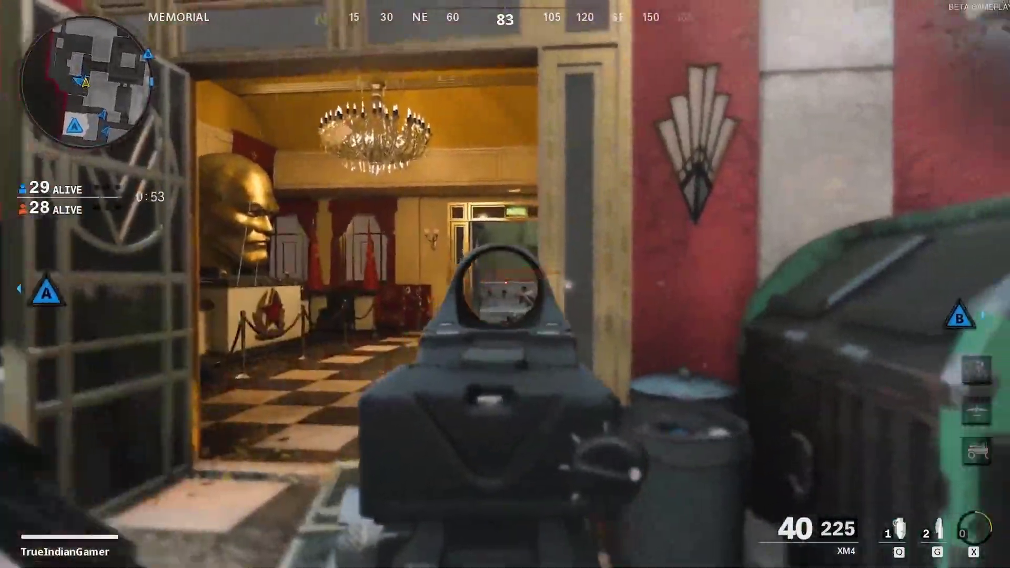
drag(506, 284, 505, 284)
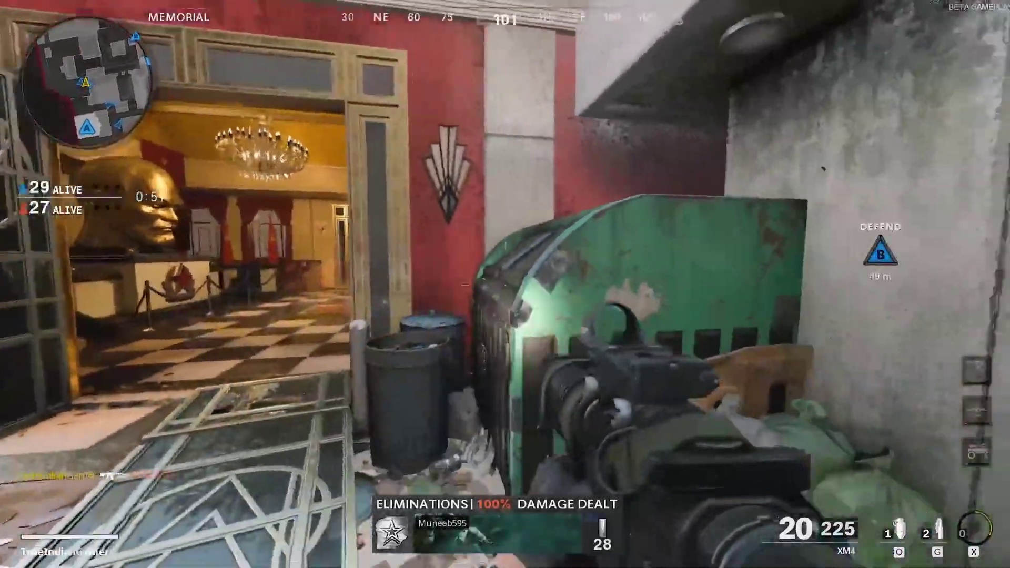
key(r)
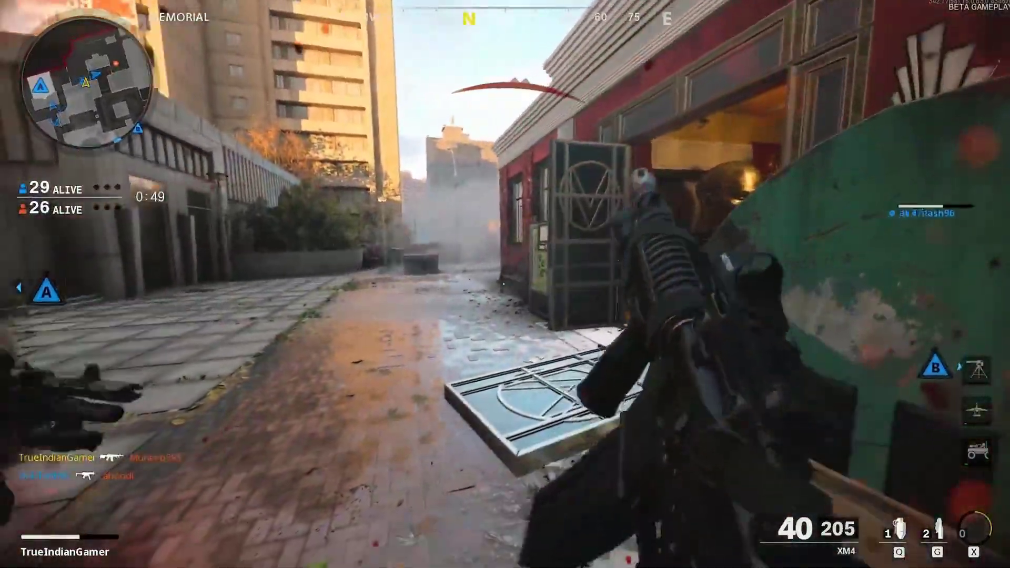
key(q)
key(w)
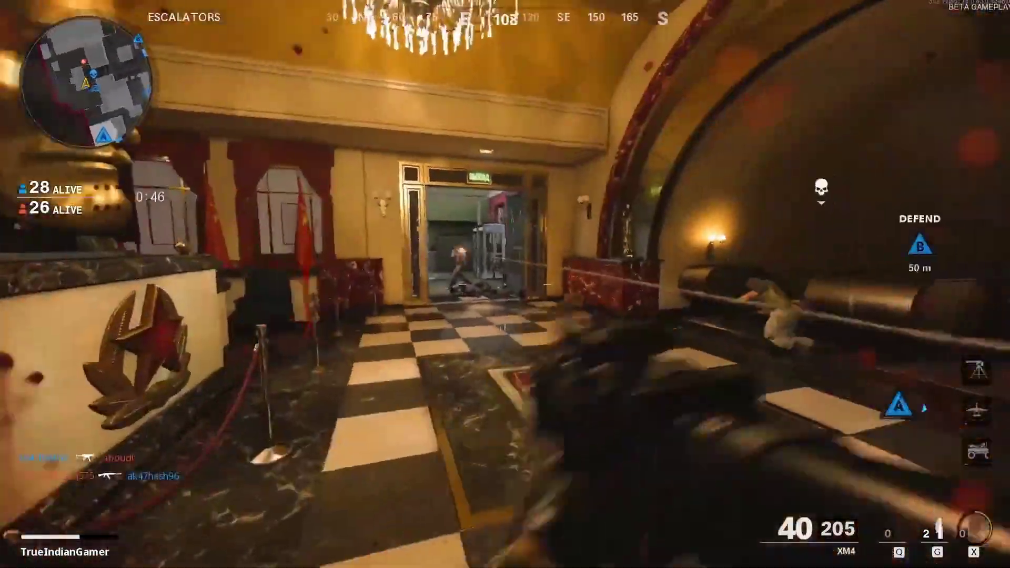
click(505, 284)
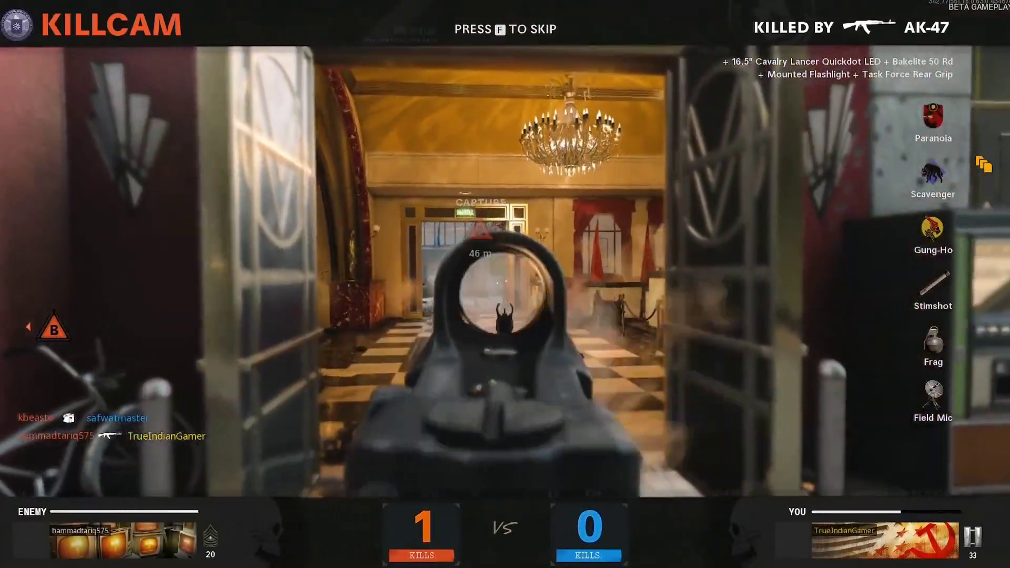
- From the pause menu, change class to Custom 4 for the next spawn
key(Escape)
click(173, 73)
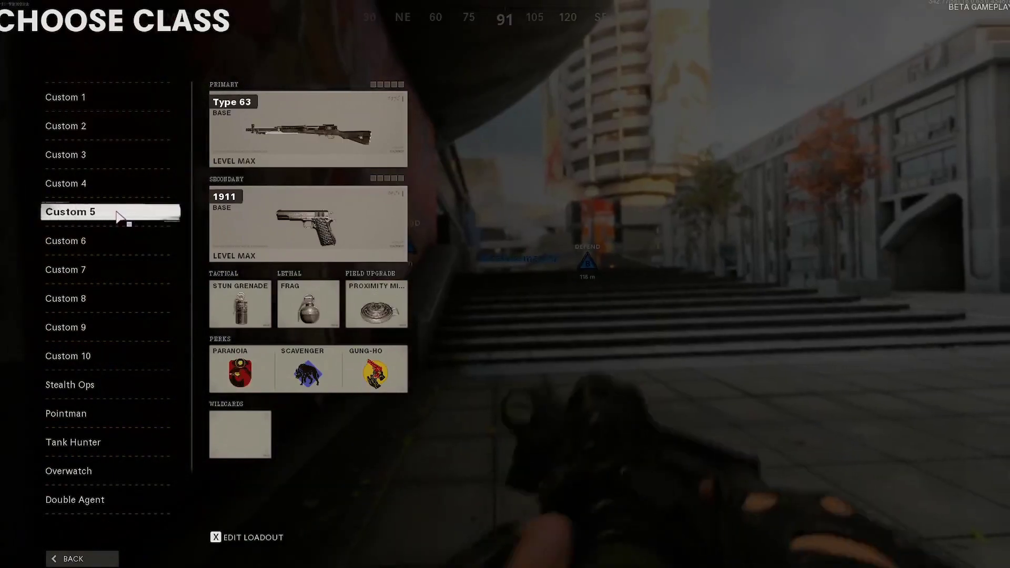
click(119, 187)
- Advance up the stairs past the Library wall toward the A site
key(w)
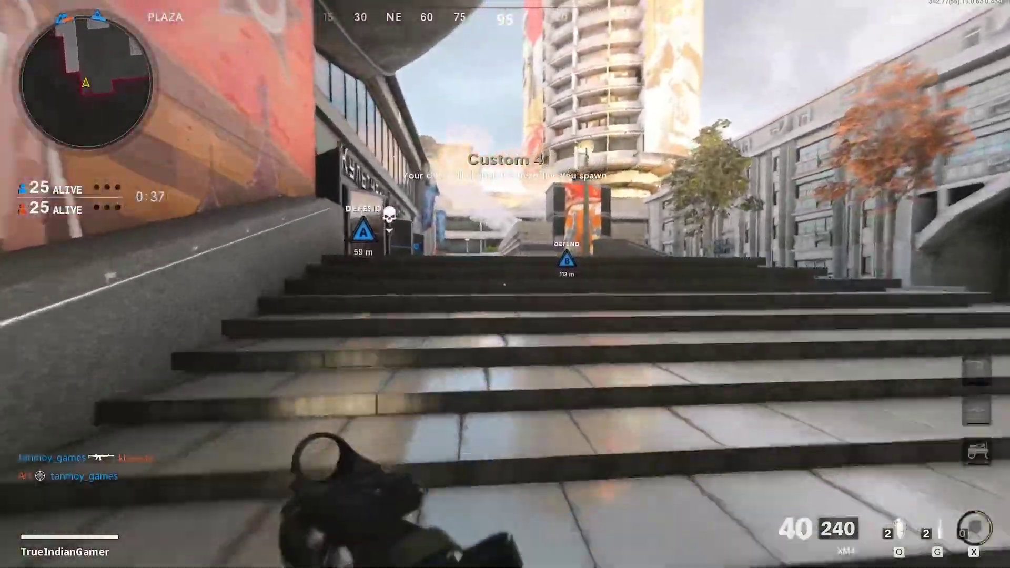
key(w)
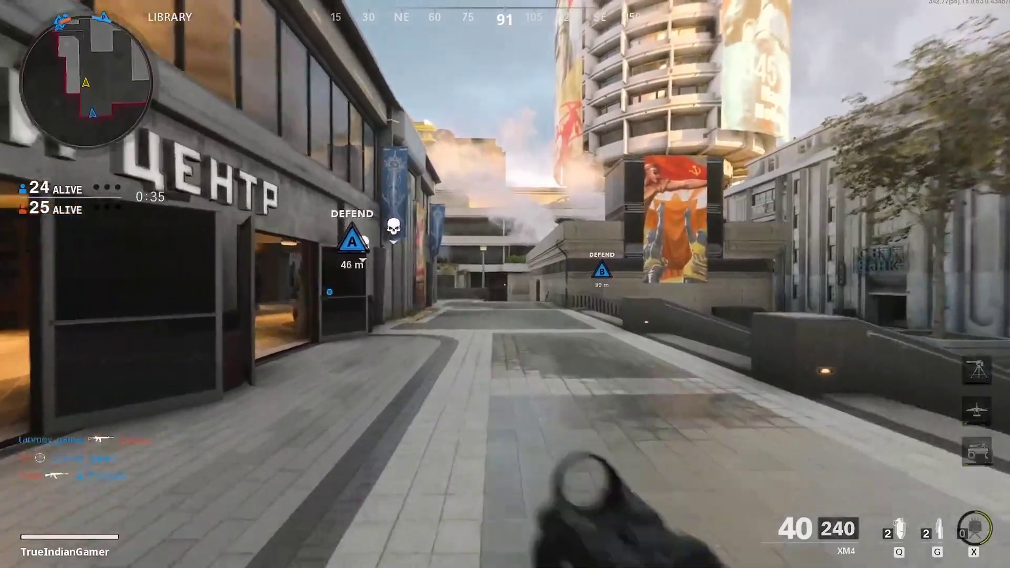
key(w)
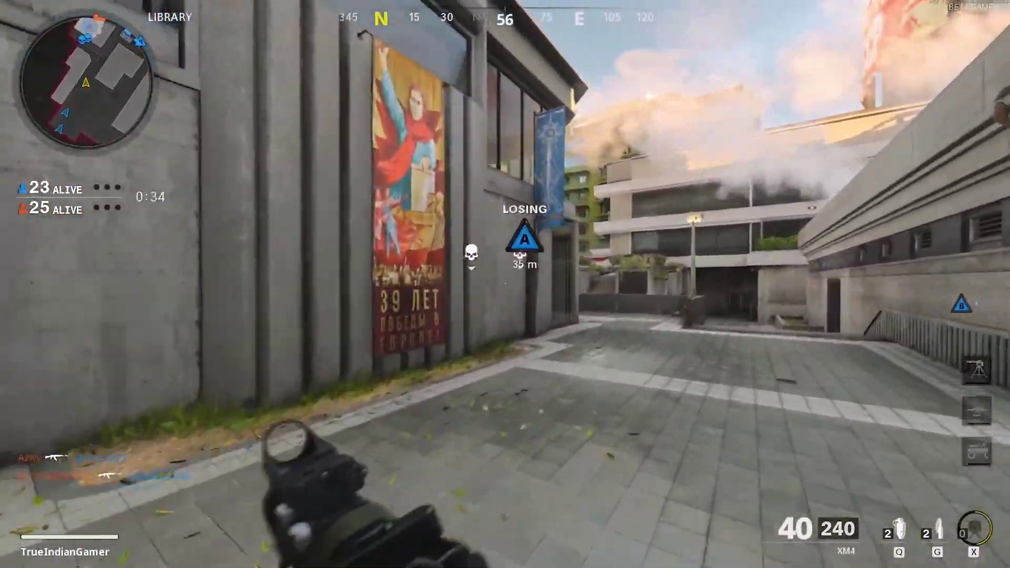
key(w)
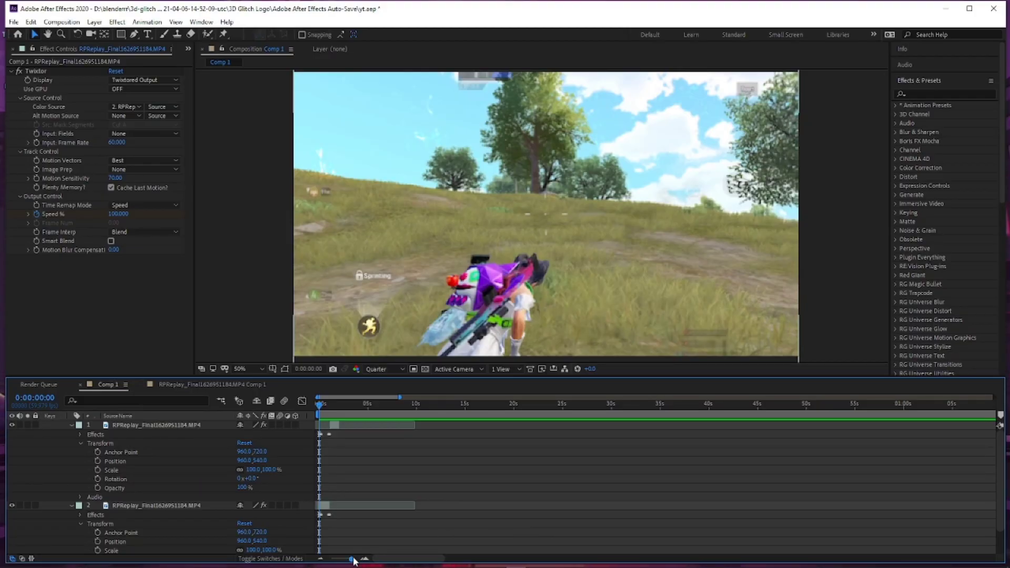
- Zoom the timeline to the first 14 seconds and preview and scrub the clip
drag(353, 561, 355, 562)
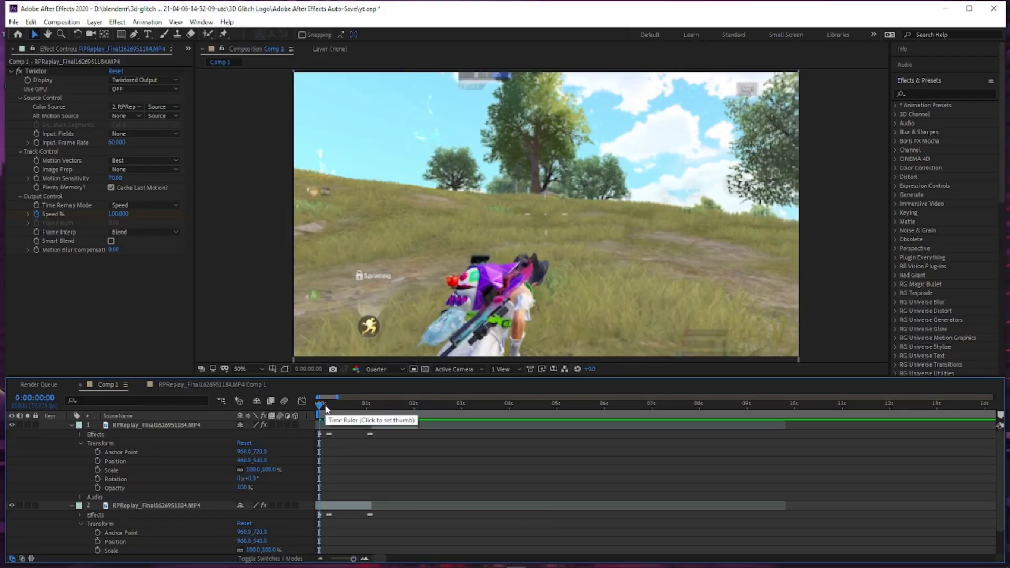
key(space)
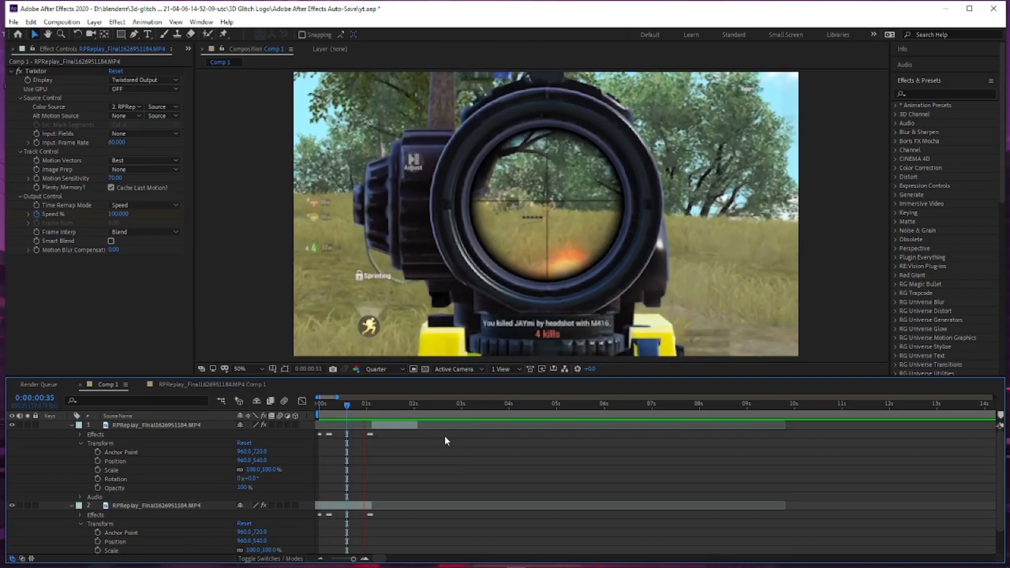
drag(409, 405, 382, 406)
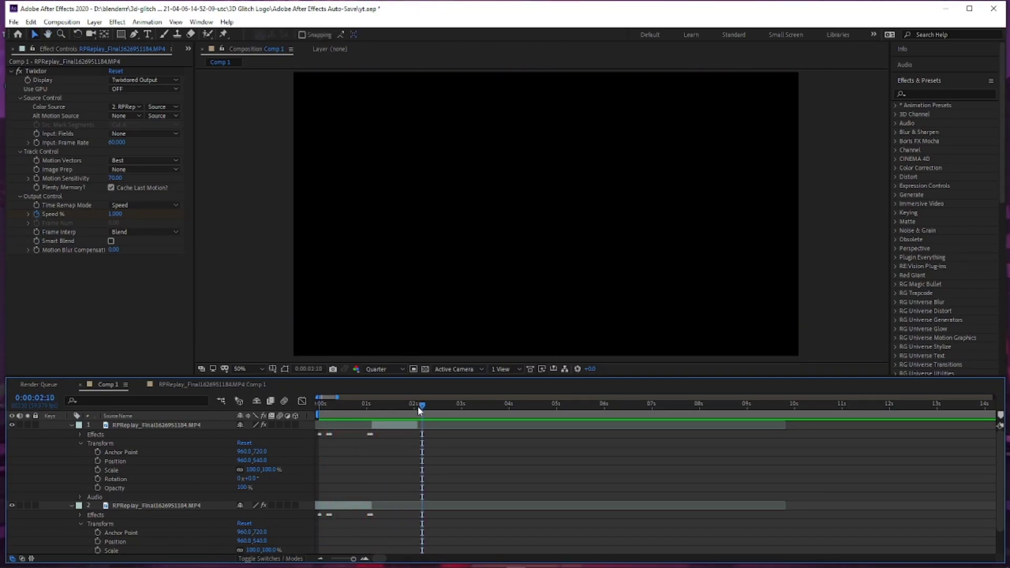
key(space)
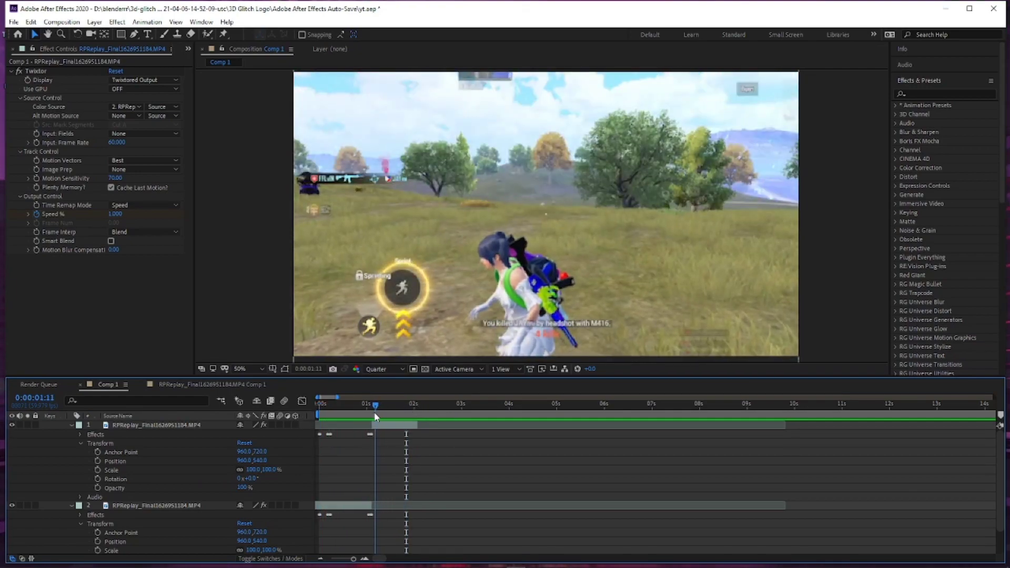
key(space)
- Undo the Twixtor Speed % change back to 100 and collapse both layers' properties
key(ctrl+z)
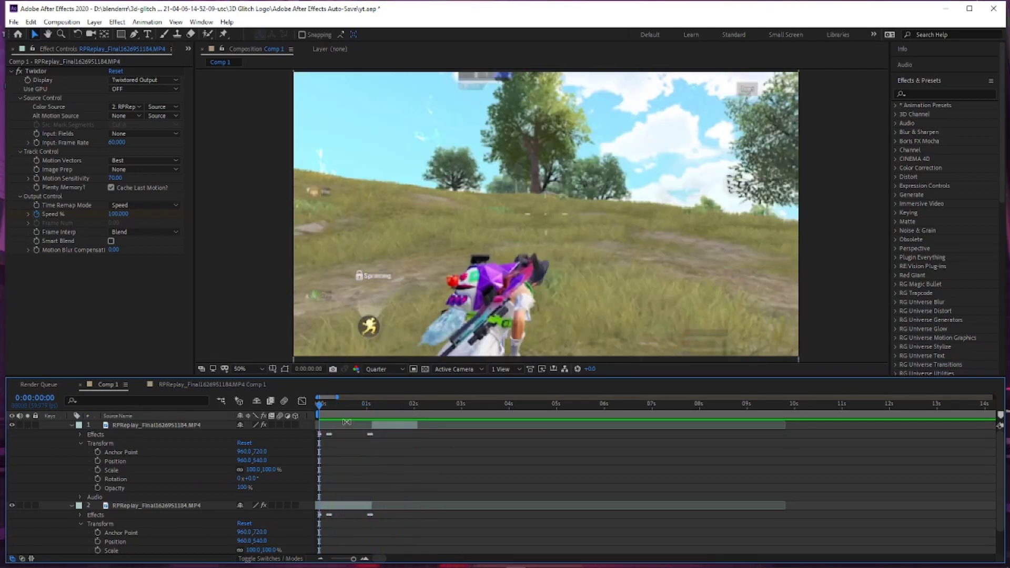
click(71, 425)
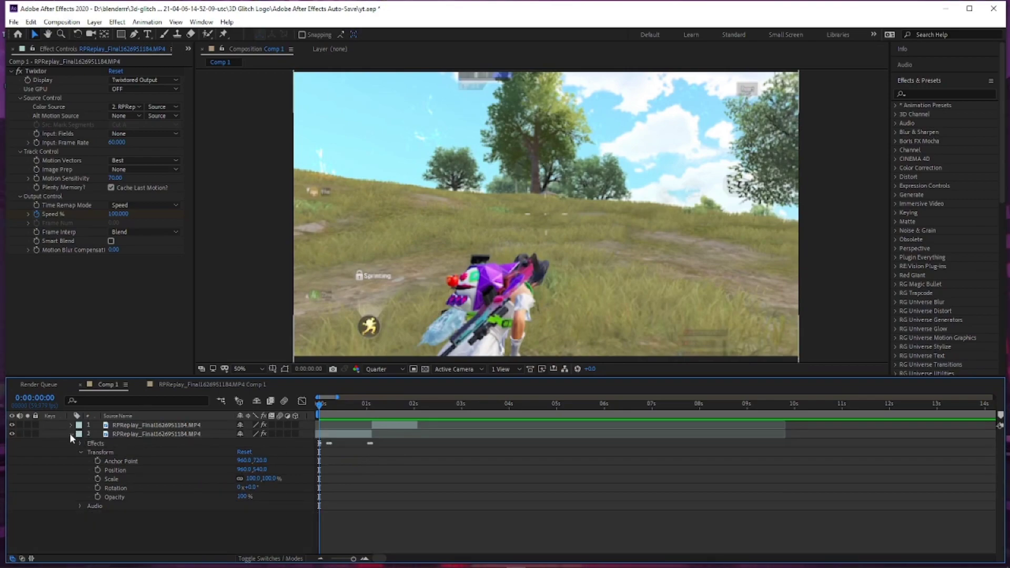
click(71, 433)
- Add a new adjustment layer to Comp 1
right_click(121, 381)
mouse_move(124, 385)
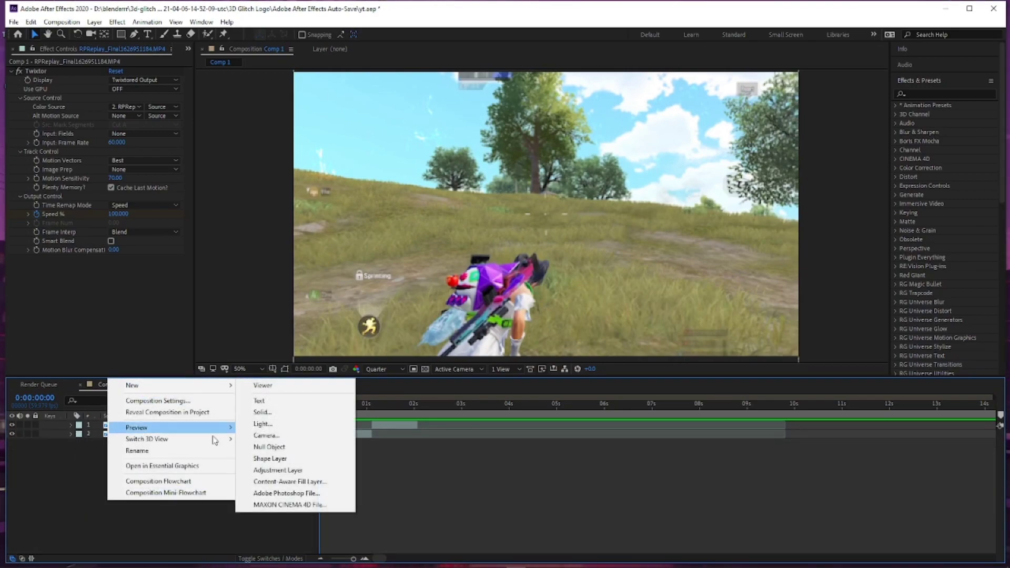
click(284, 467)
- Split the adjustment layer at 0:00:00:14 and move the short piece to about 1 second
drag(322, 408, 537, 432)
key(ctrl+shift+d)
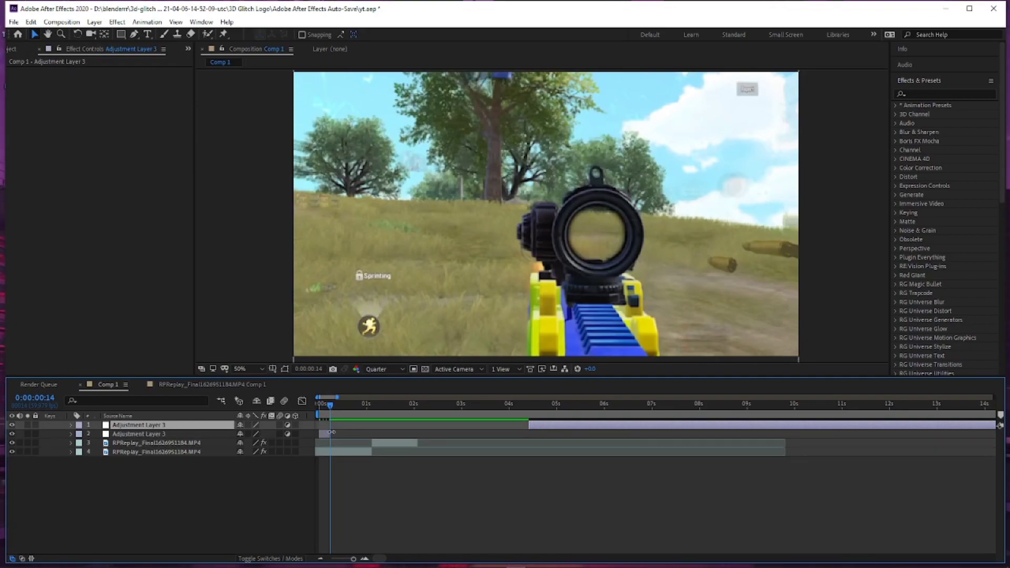
drag(326, 436, 375, 445)
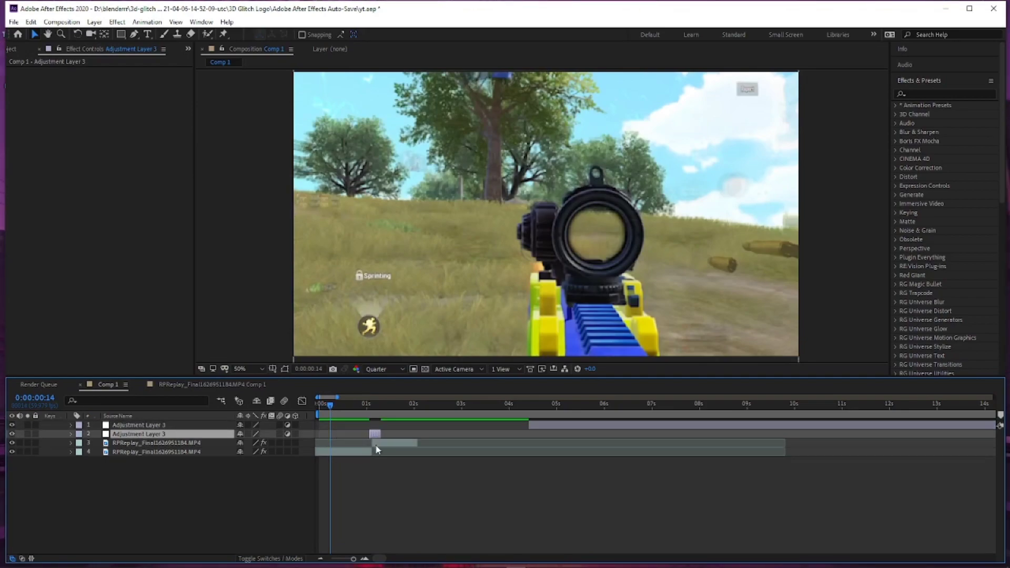
drag(332, 407, 372, 424)
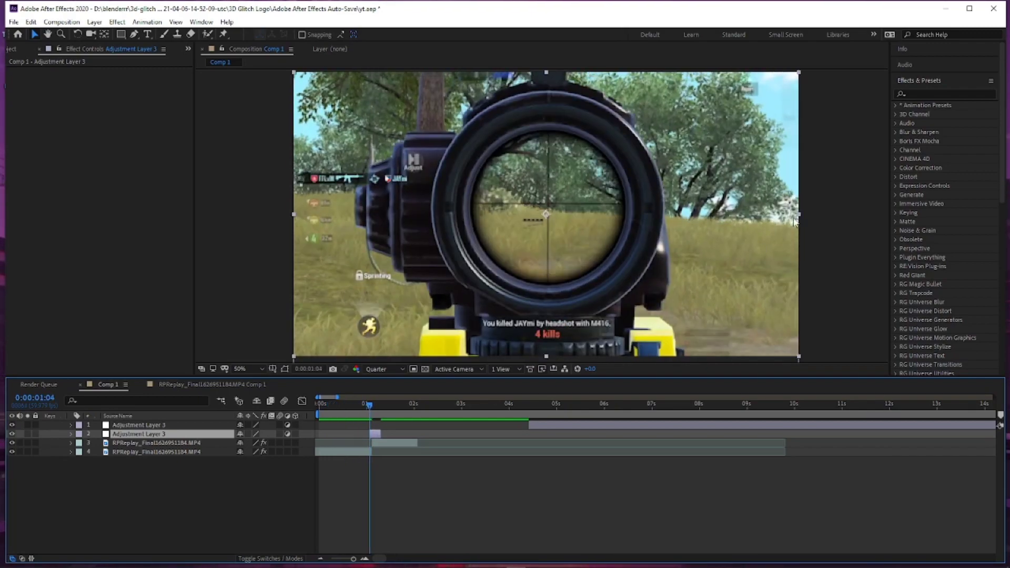
click(922, 94)
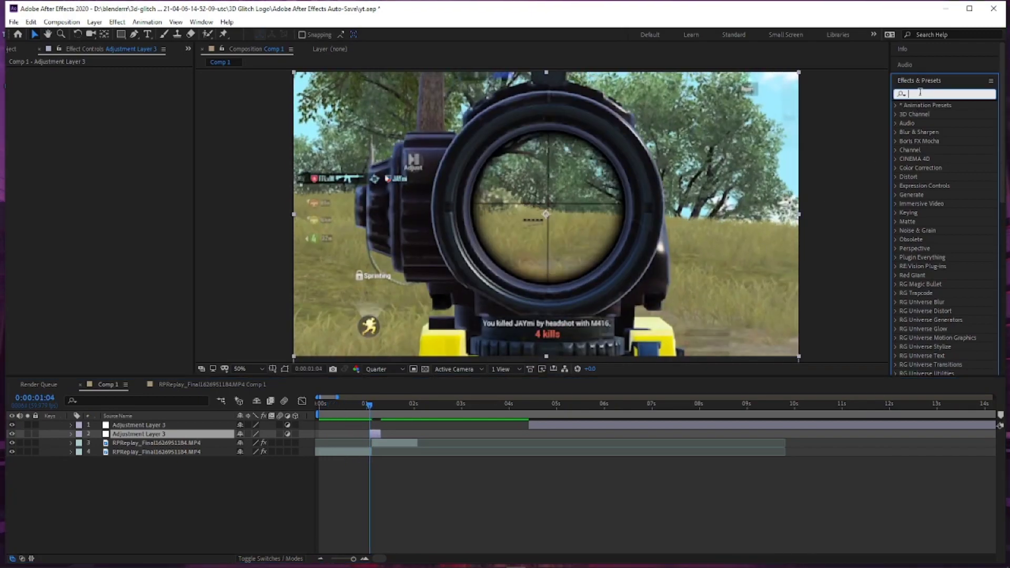
- Search 'twi' and apply the Twitch presets to the short adjustment layer
text(twi)
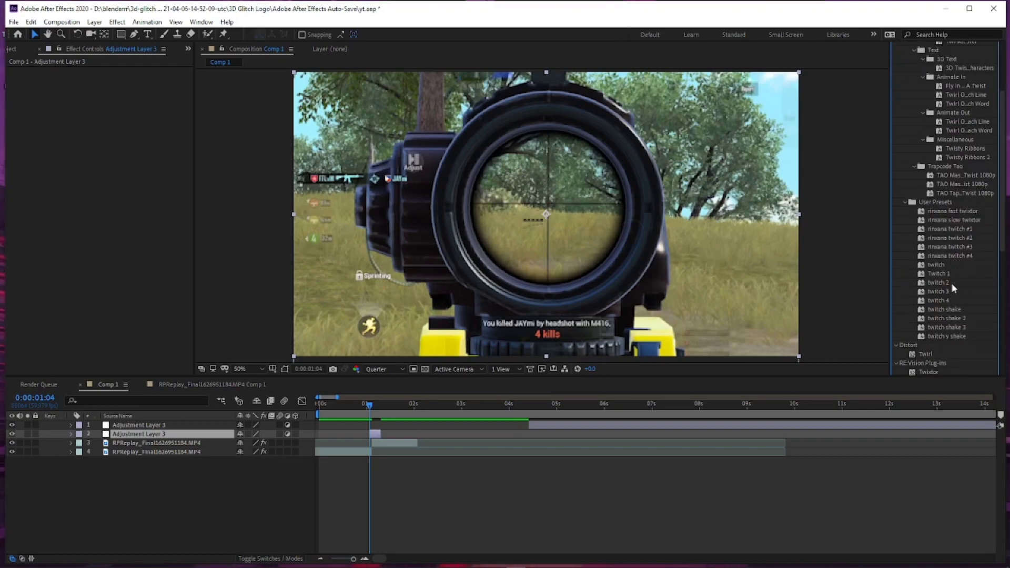
scroll(952, 283, down, 3)
drag(939, 273, 412, 439)
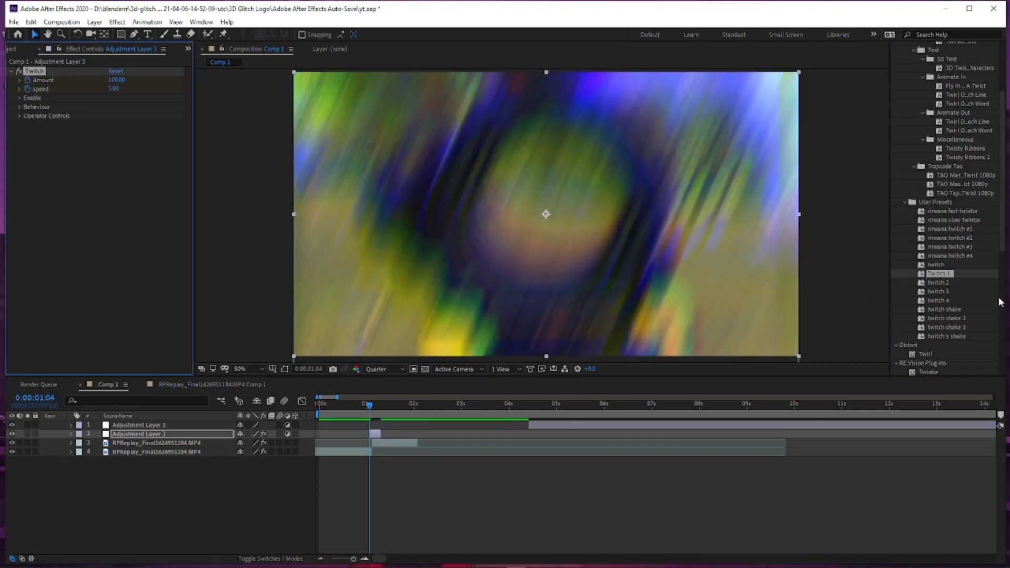
drag(939, 283, 400, 437)
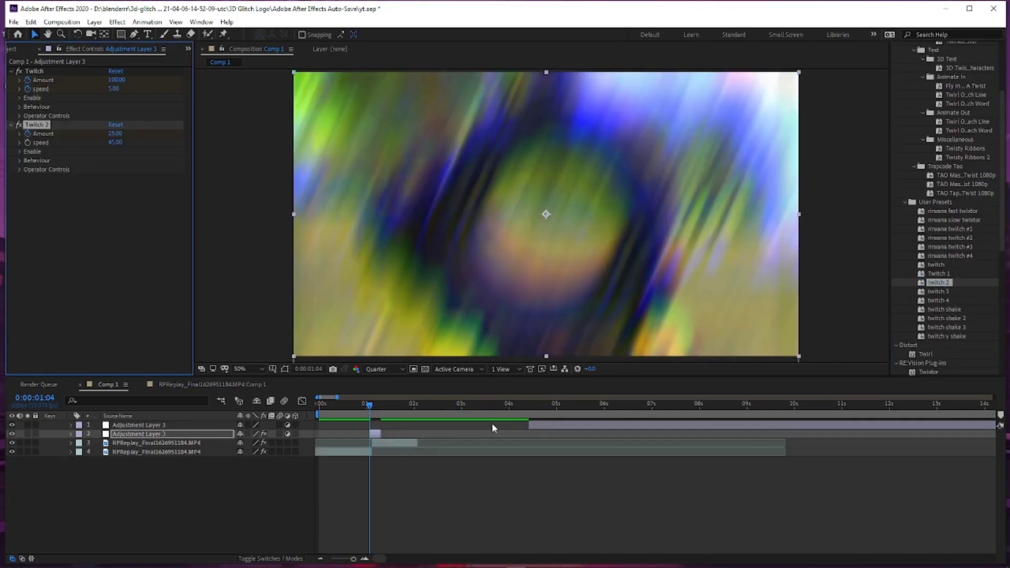
drag(939, 292, 410, 446)
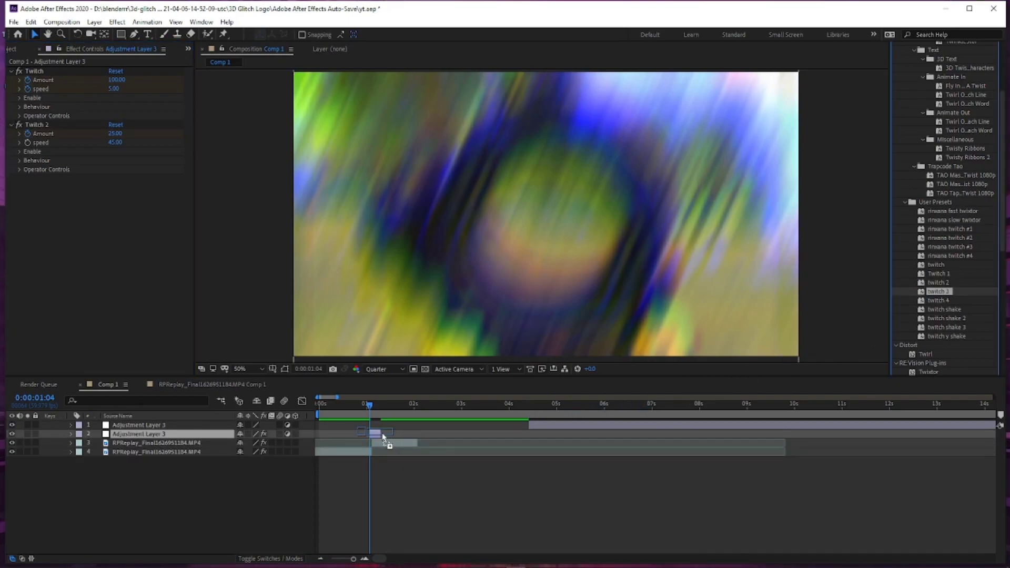
- Preview the glitch with its Twitch keyframes revealed, then duplicate Adjustment Layer 3
key(space)
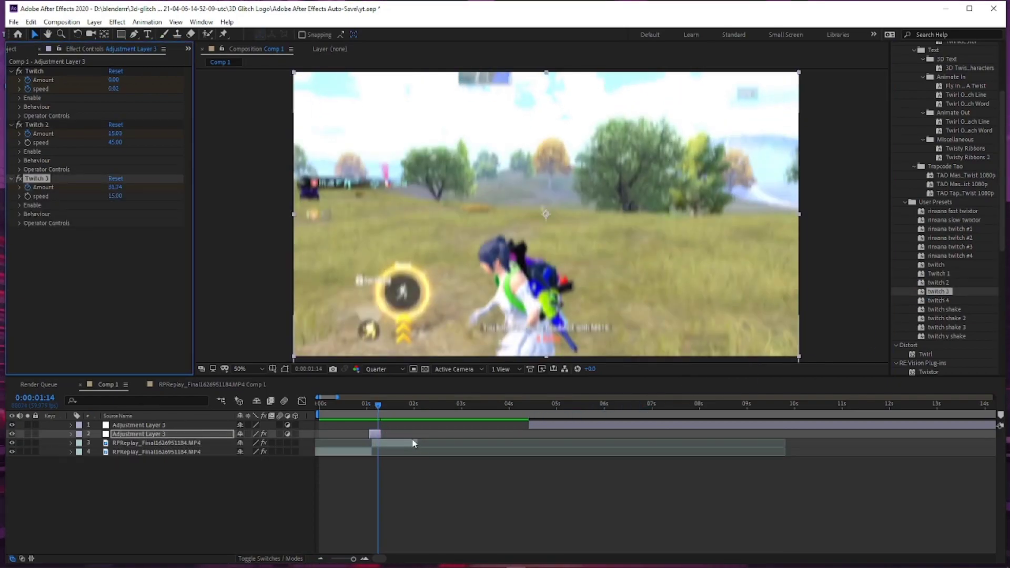
click(376, 436)
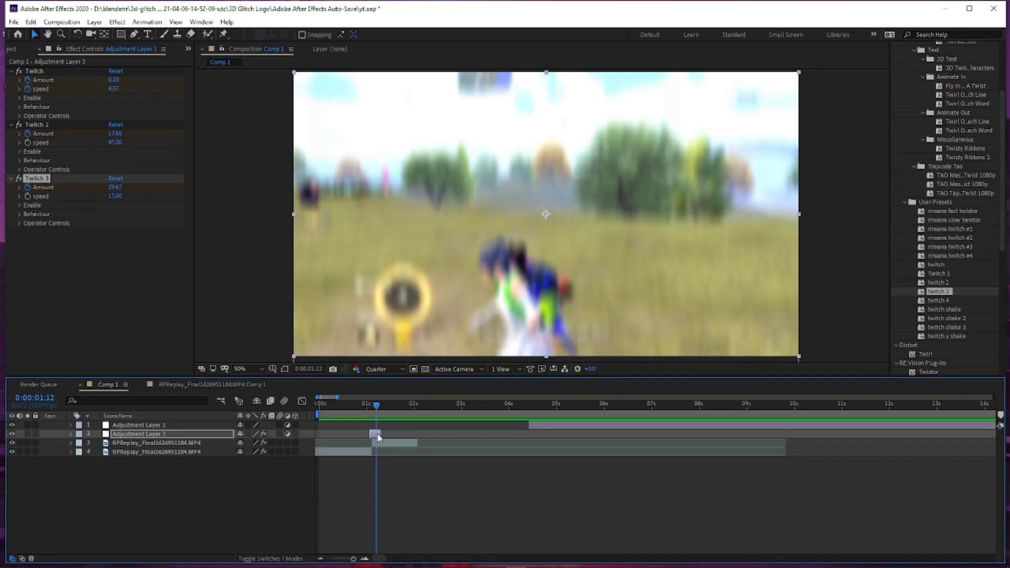
key(u)
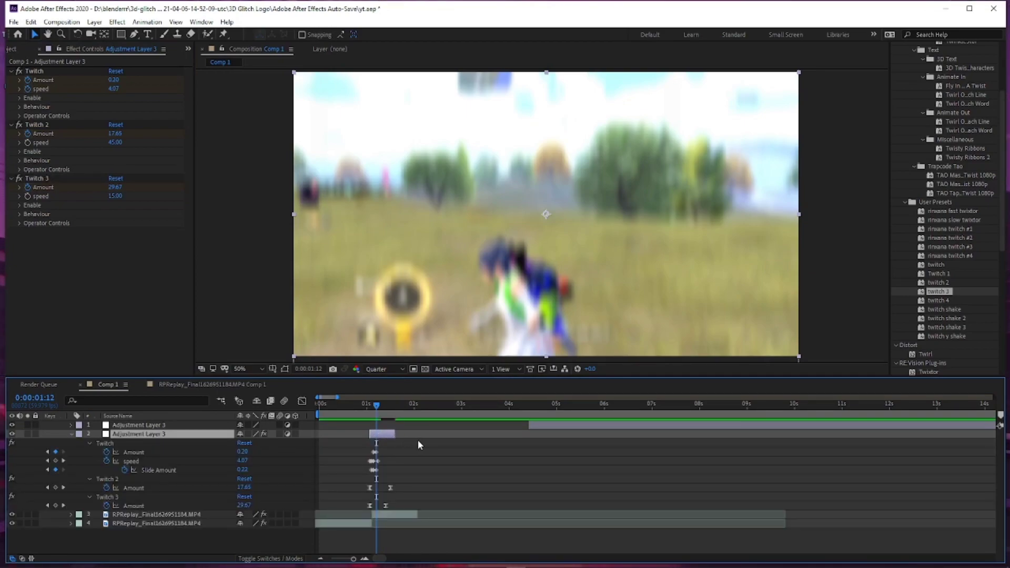
key(space)
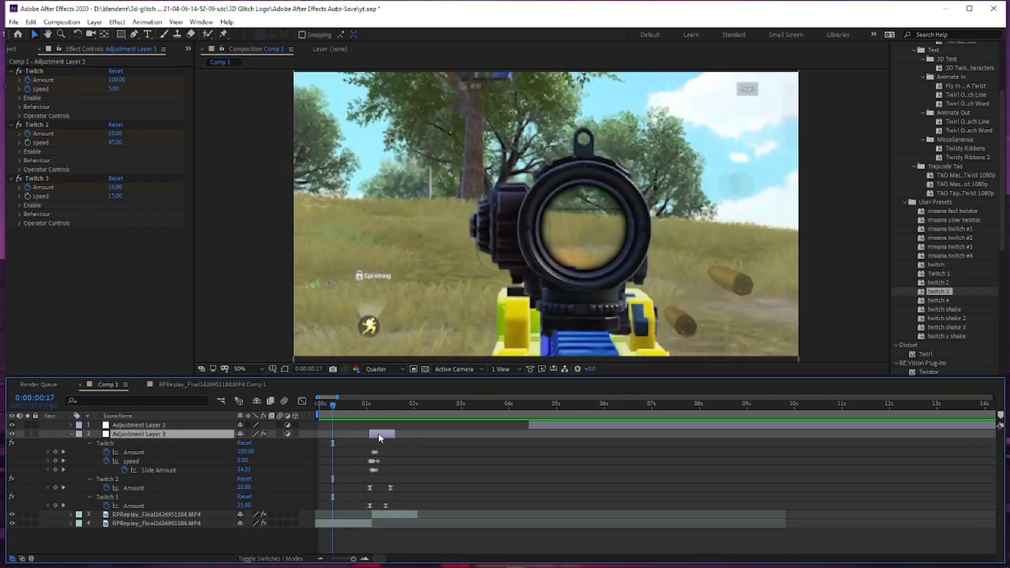
key(ctrl+d)
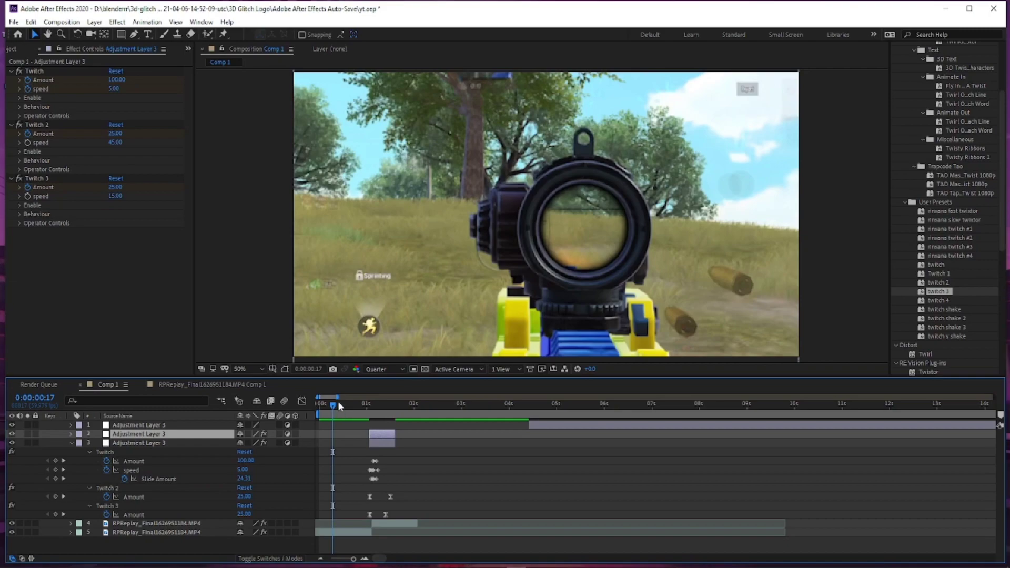
- Move the duplicate glitch layer to the start of the clip and preview it
click(334, 406)
drag(334, 407, 336, 434)
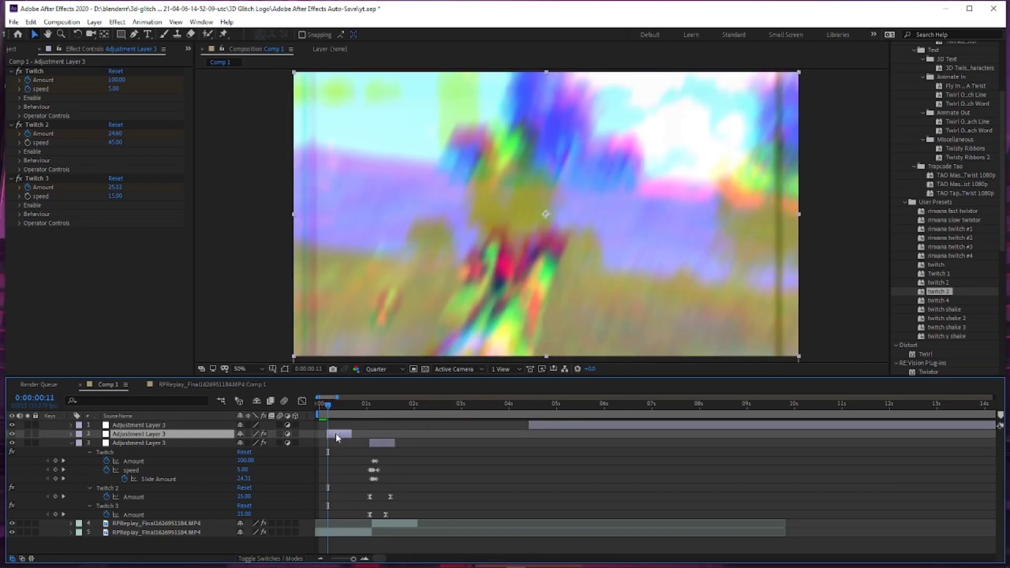
click(315, 406)
key(space)
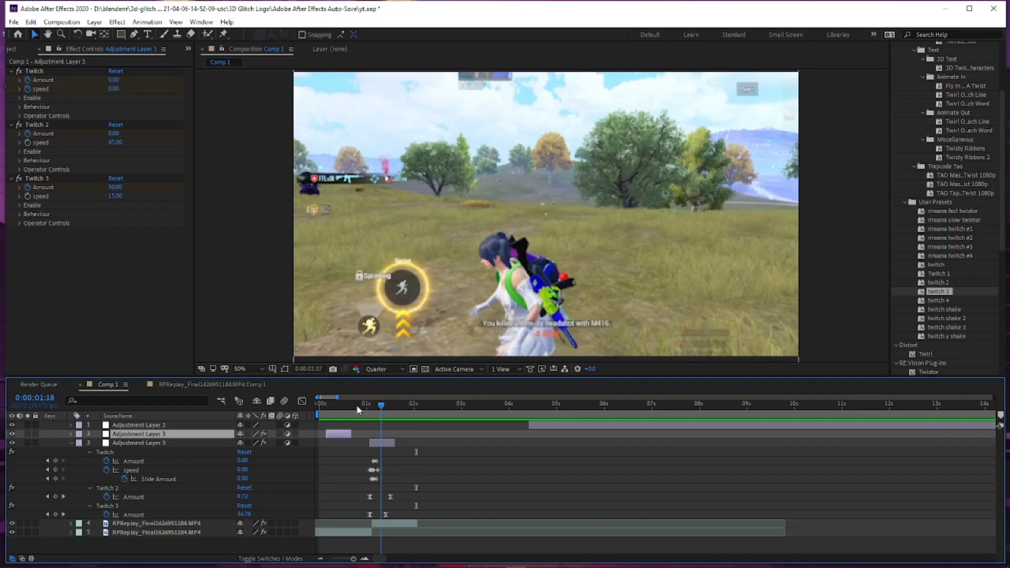
key(space)
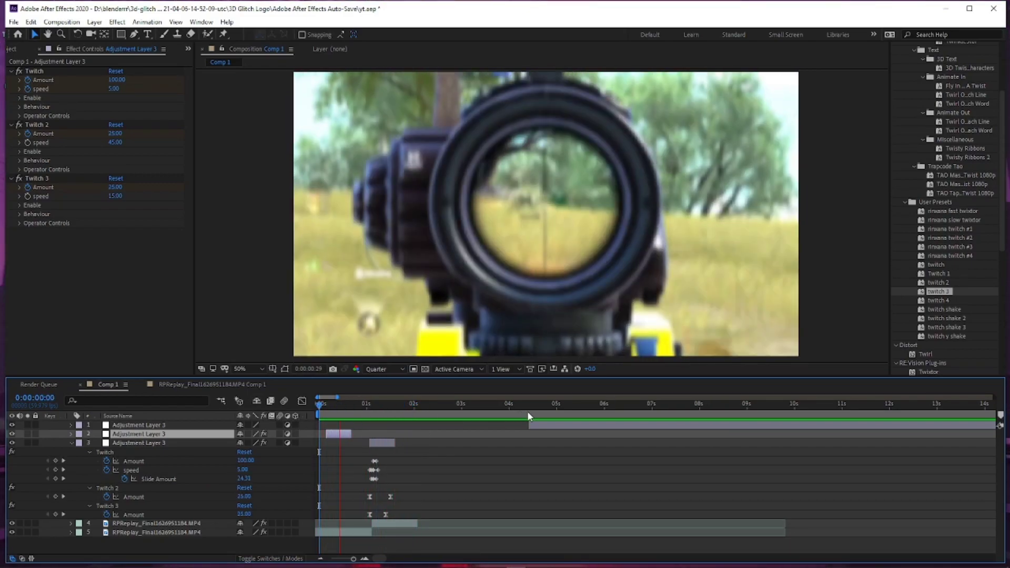
- Delete the long unused adjustment layer and collapse the second glitch layer's properties
click(570, 424)
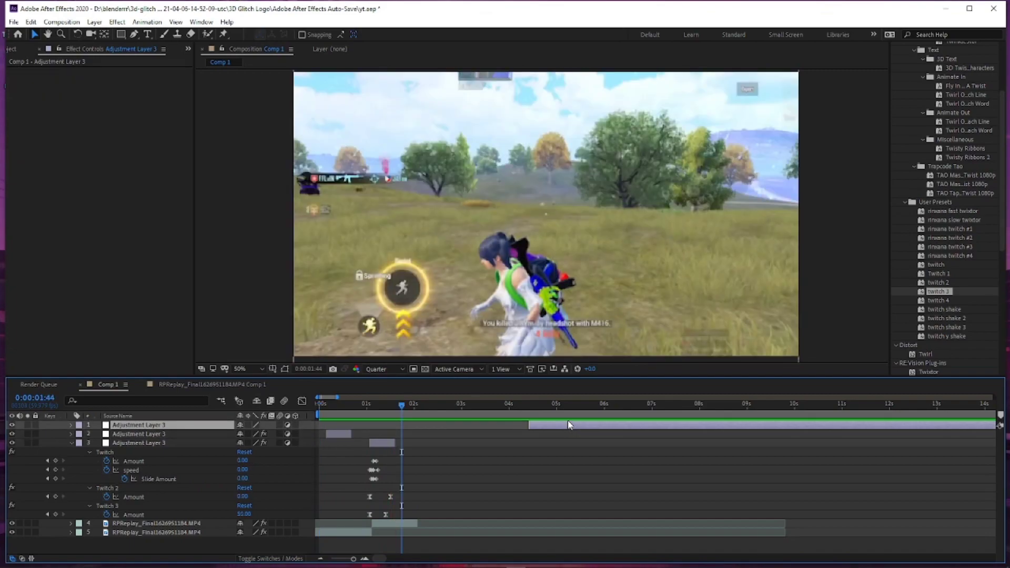
key(Delete)
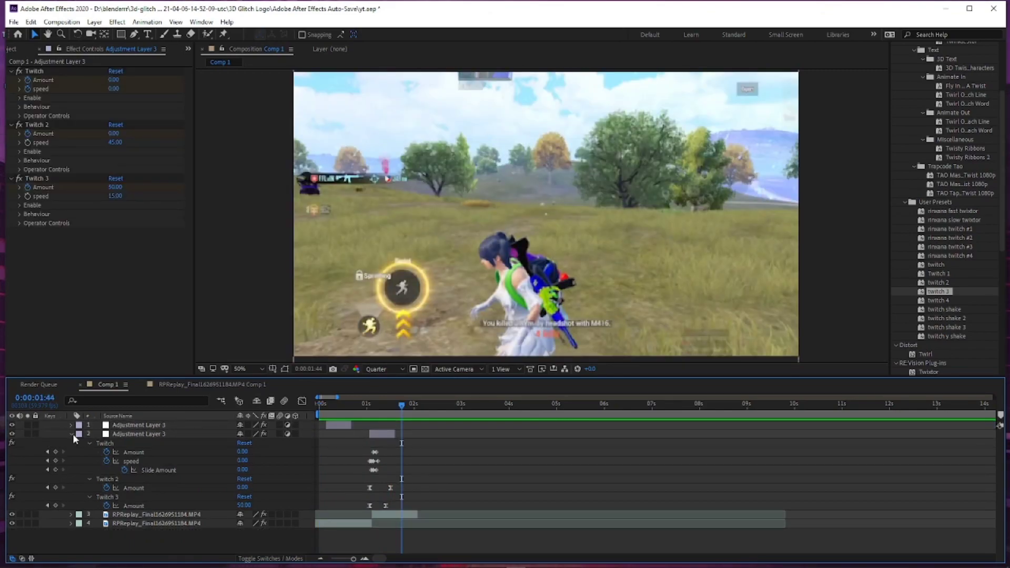
click(78, 434)
click(129, 558)
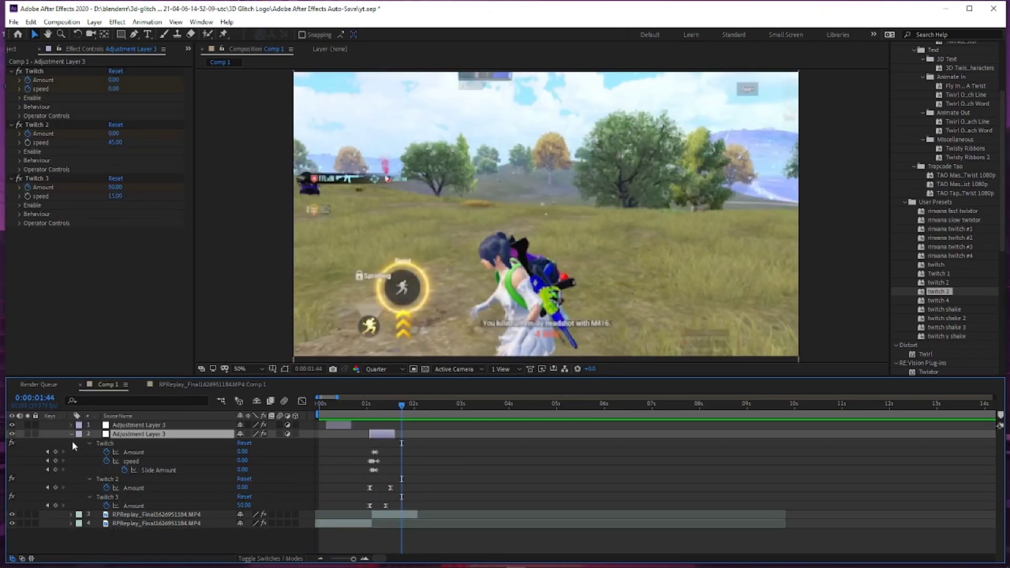
click(71, 435)
click(392, 444)
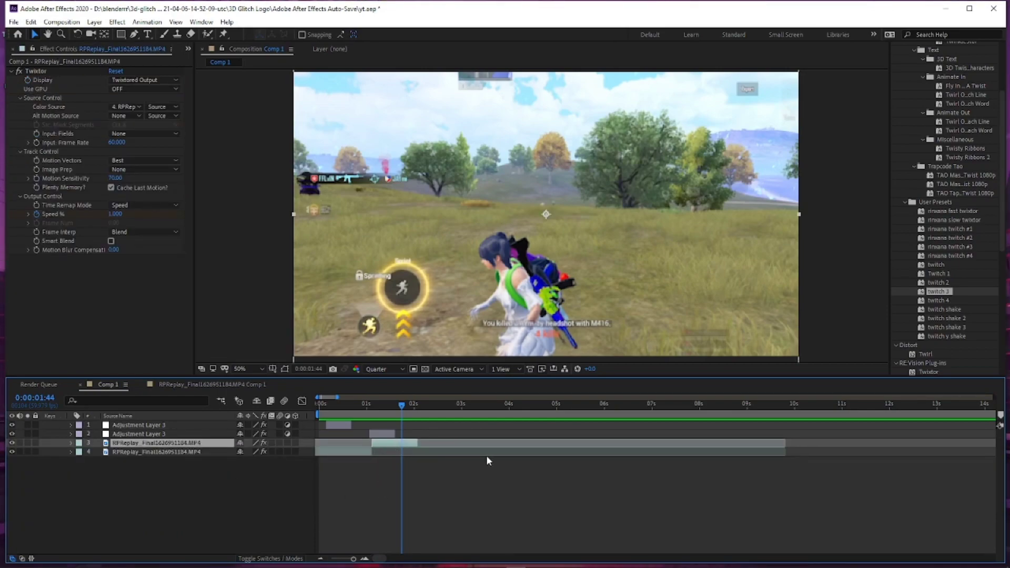
- Duplicate the gameplay clip layer and pre-compose it with all attributes moved
key(ctrl+d)
right_click(409, 445)
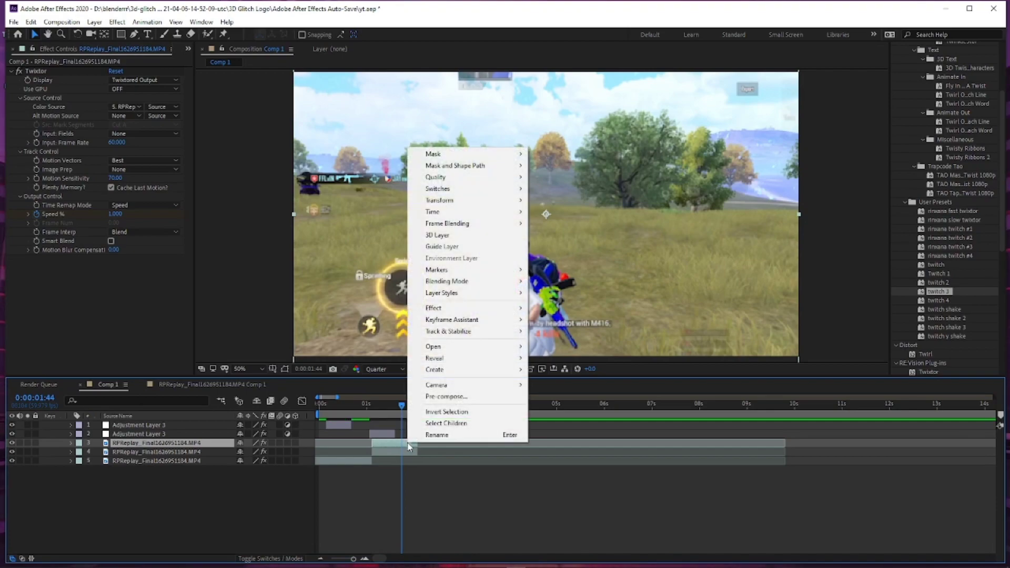
click(445, 396)
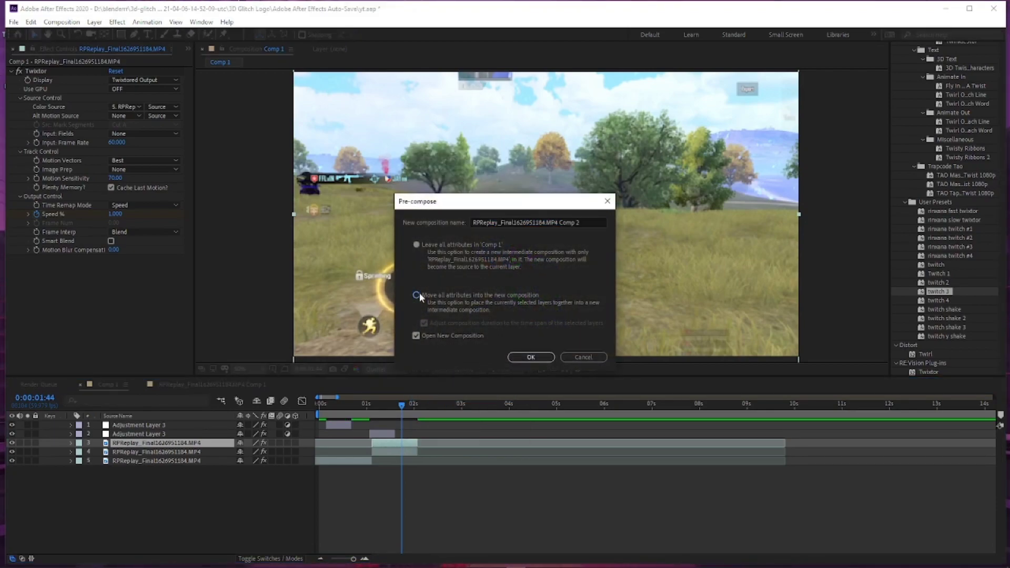
click(528, 356)
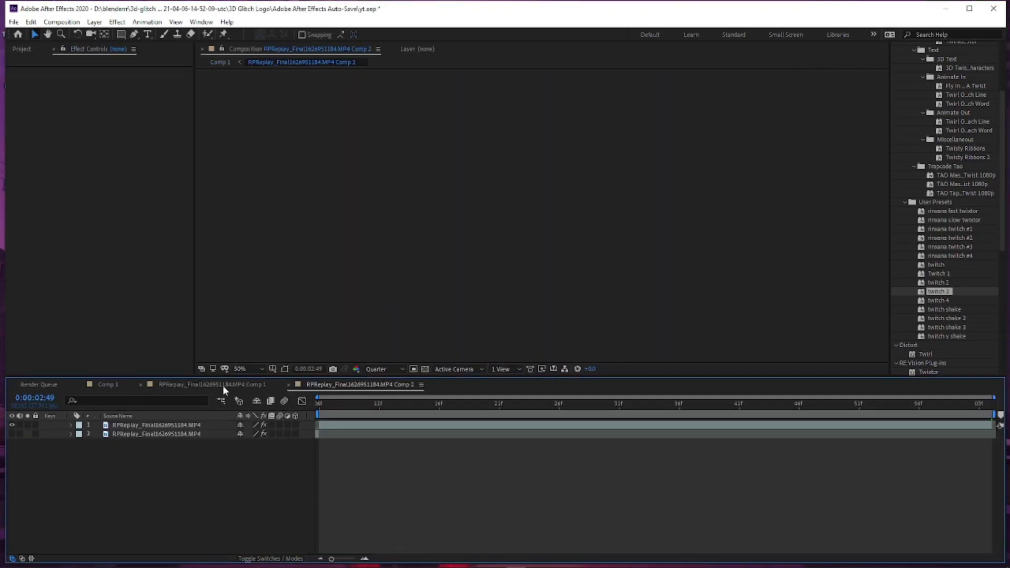
- Preview the nested comp, open its clip layer, and pick the Roto Brush tool
key(space)
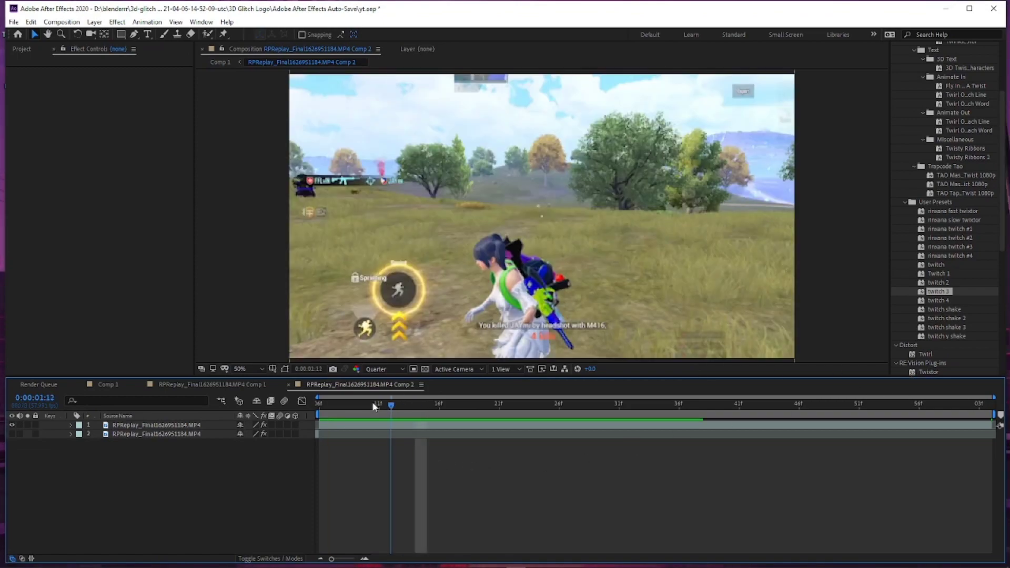
key(space)
double_click(367, 428)
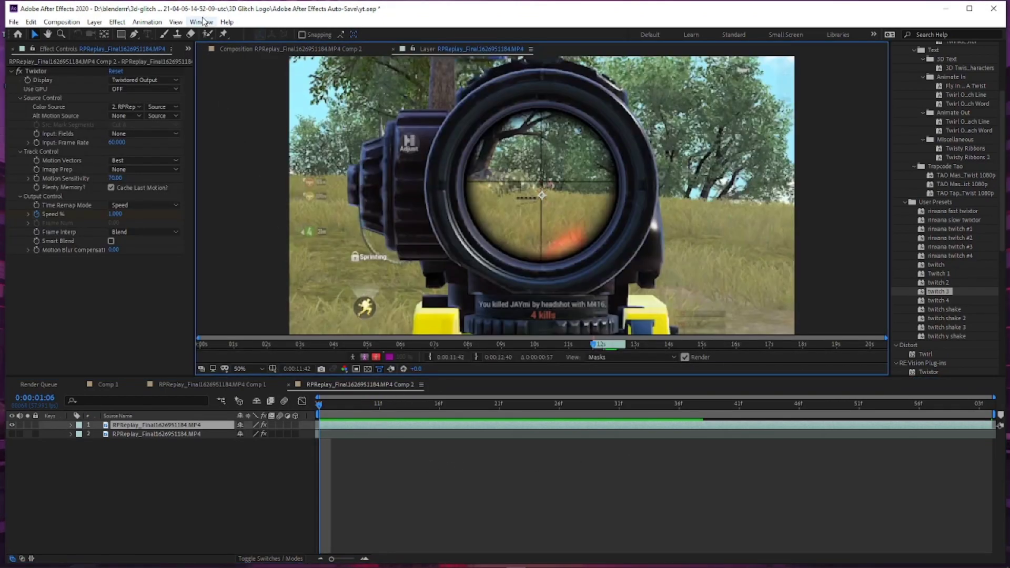
click(208, 33)
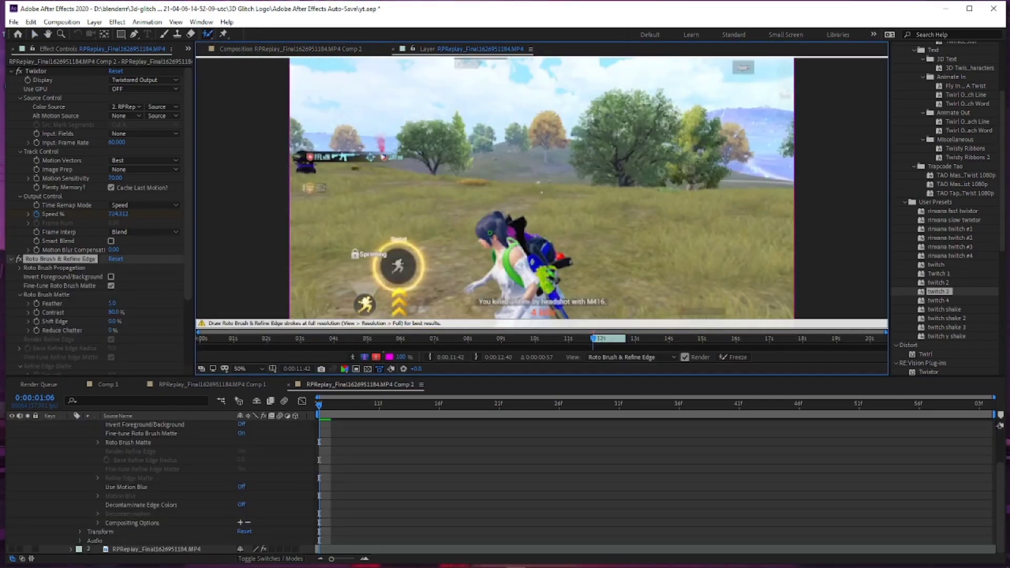
- Paint Roto Brush foreground strokes over the character and her gun, then check a later frame
drag(522, 271, 523, 273)
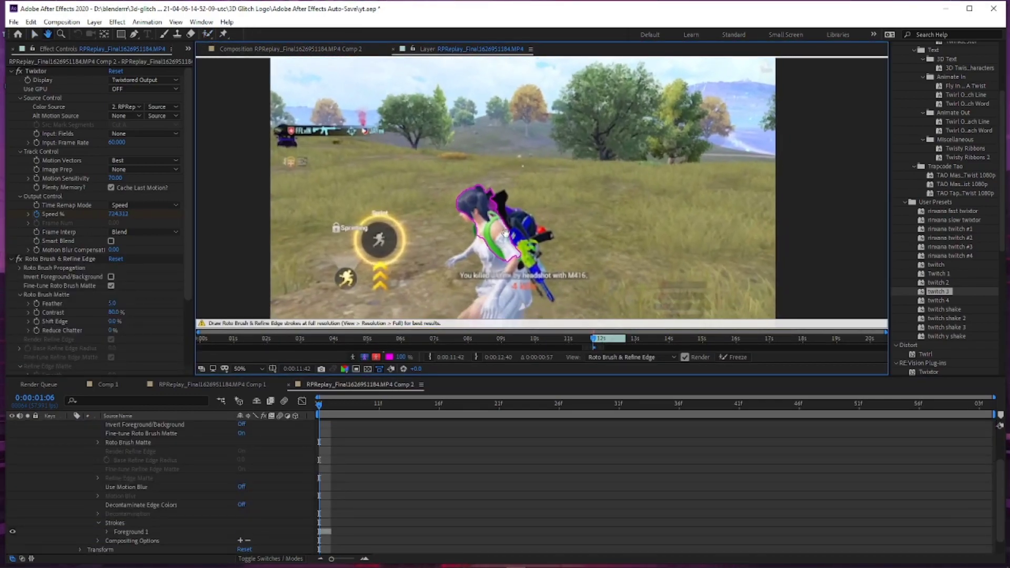
drag(476, 247, 443, 308)
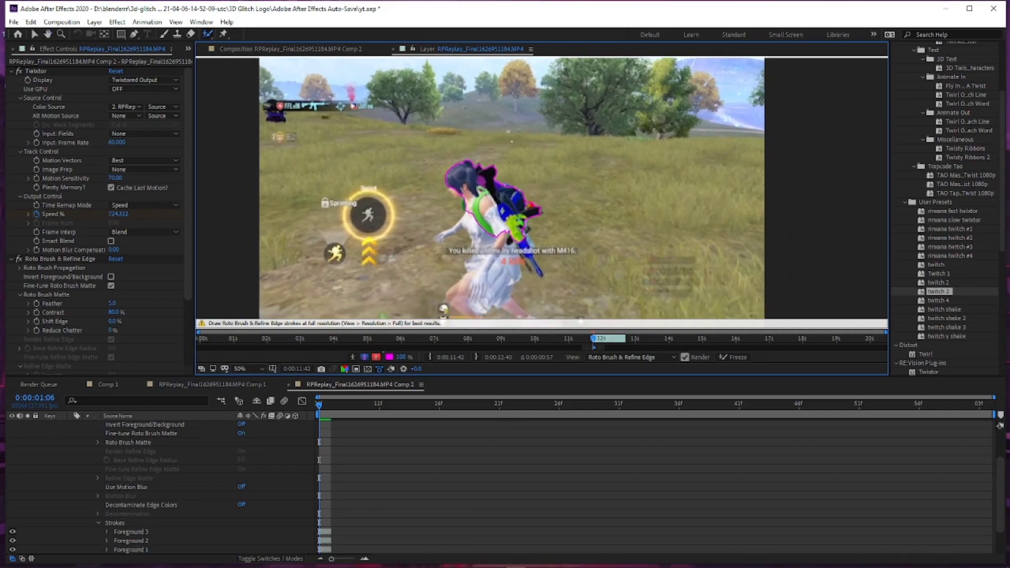
drag(522, 241, 527, 254)
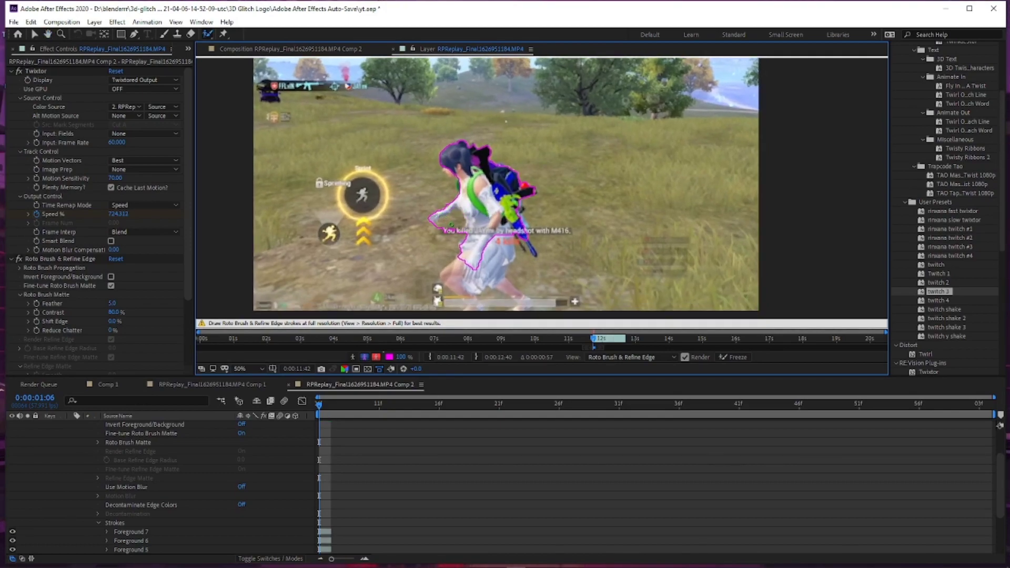
scroll(493, 260, down, 2)
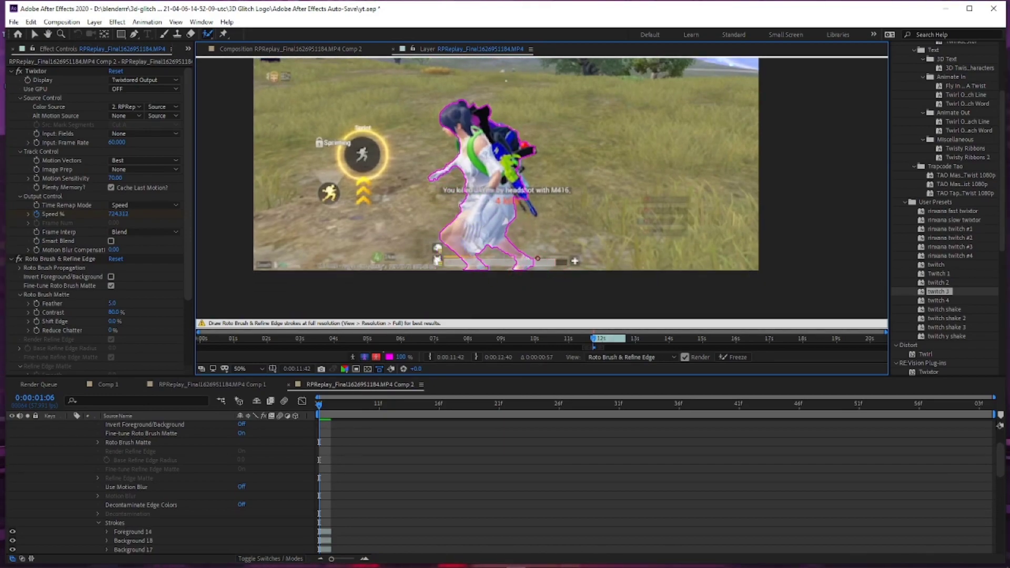
scroll(526, 205, up, 4)
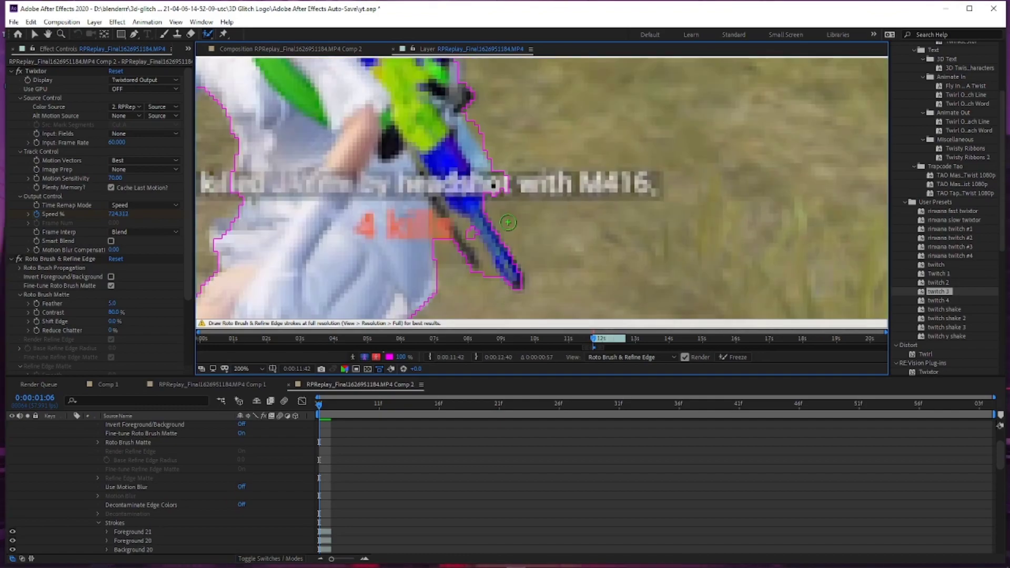
scroll(497, 278, down, 4)
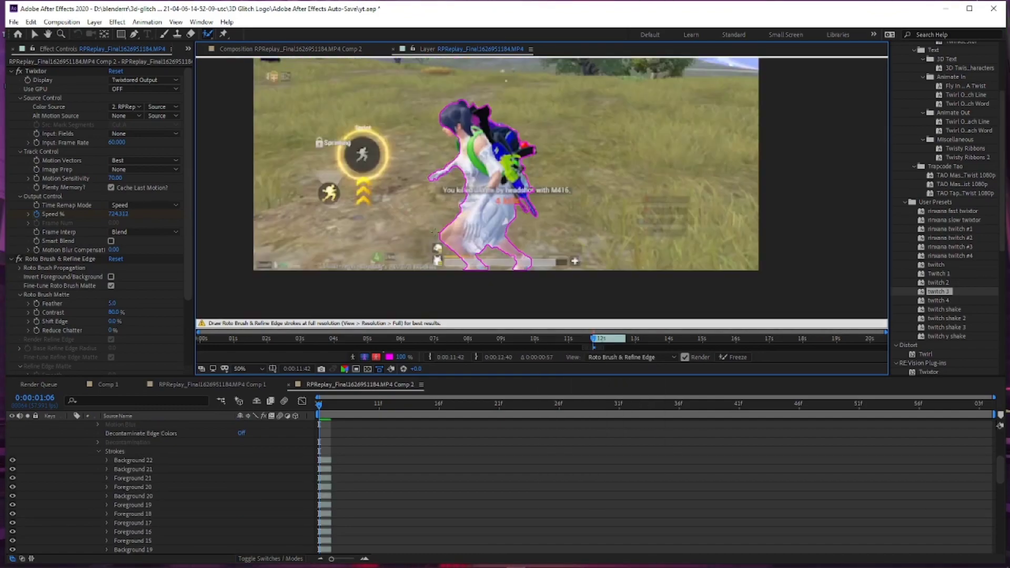
drag(318, 405, 560, 405)
scroll(691, 314, up, 2)
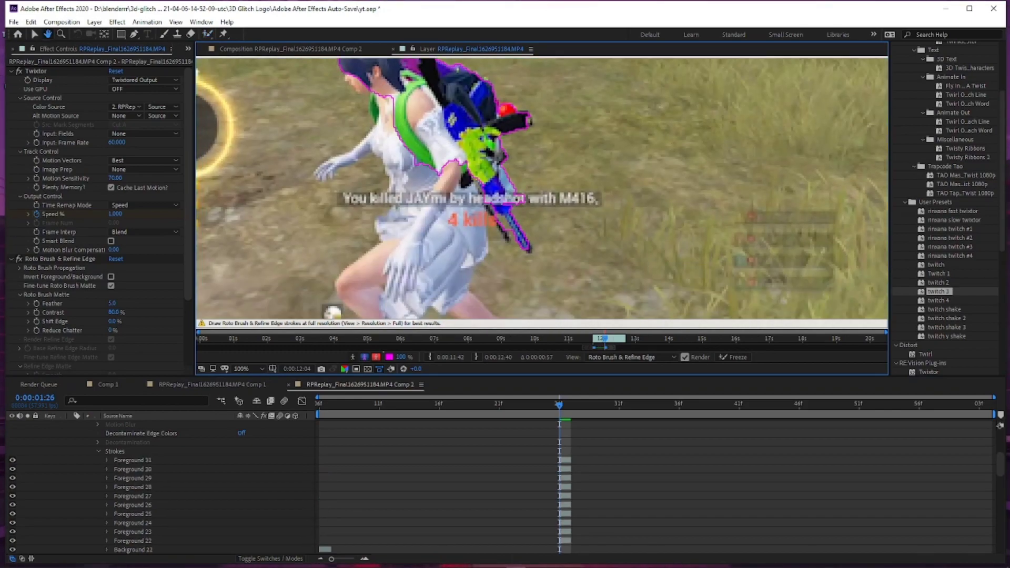
scroll(542, 210, down, 3)
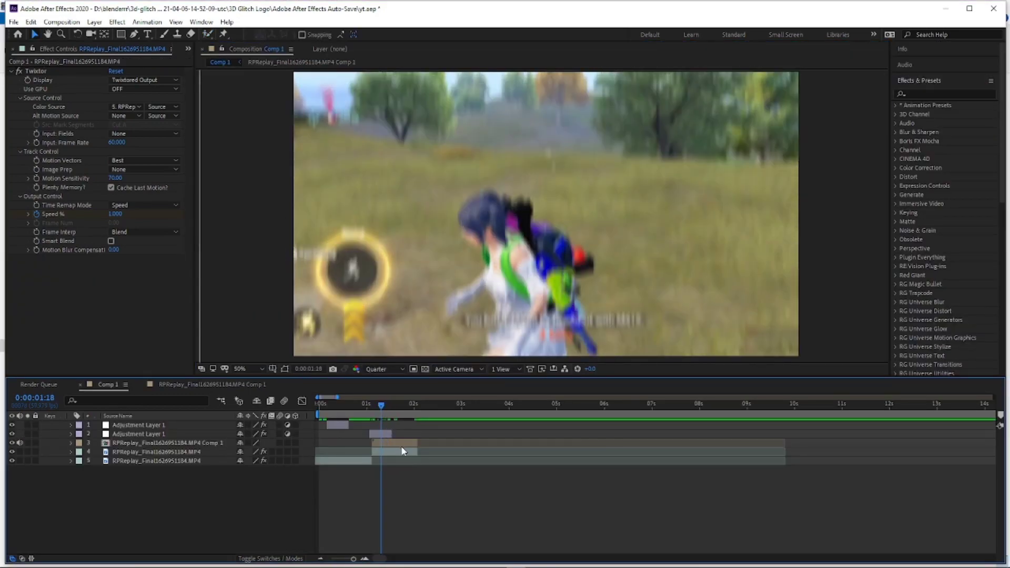
- Apply Black & White to the lower gameplay clip layer
click(401, 448)
click(931, 94)
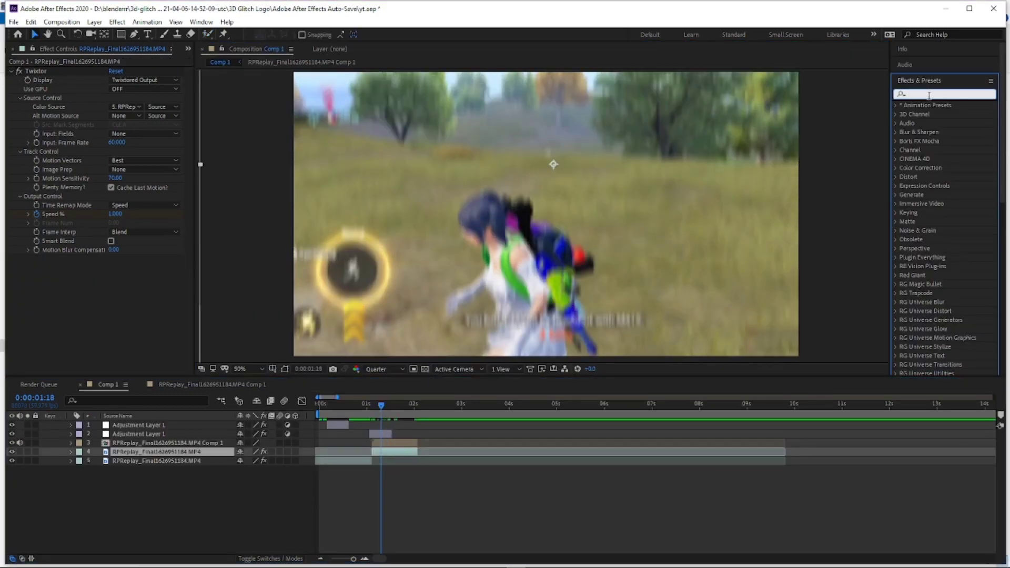
text(black)
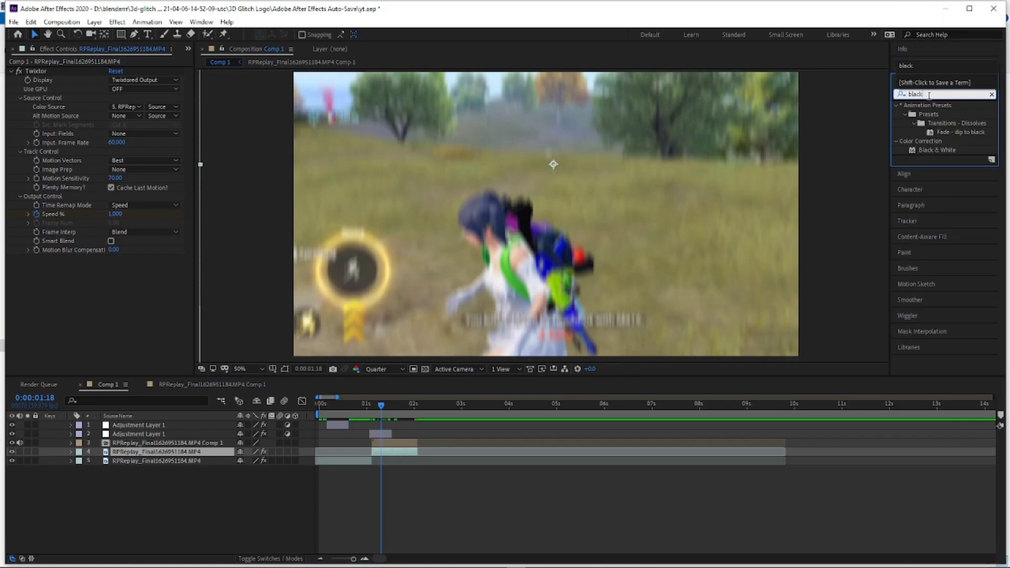
drag(937, 150, 419, 452)
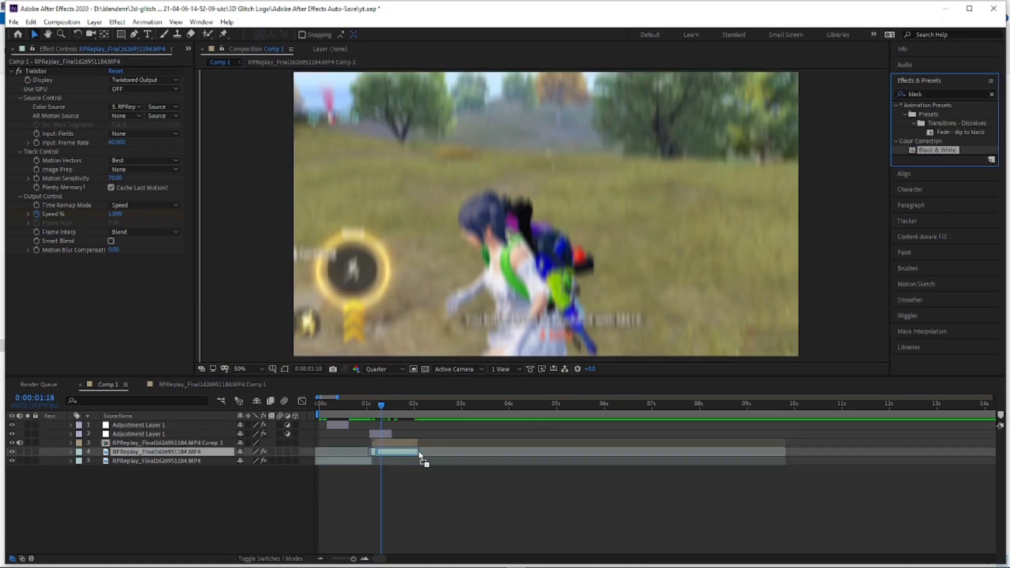
- Add Brightness & Contrast to the clip with Brightness -150 and Contrast 59
click(912, 94)
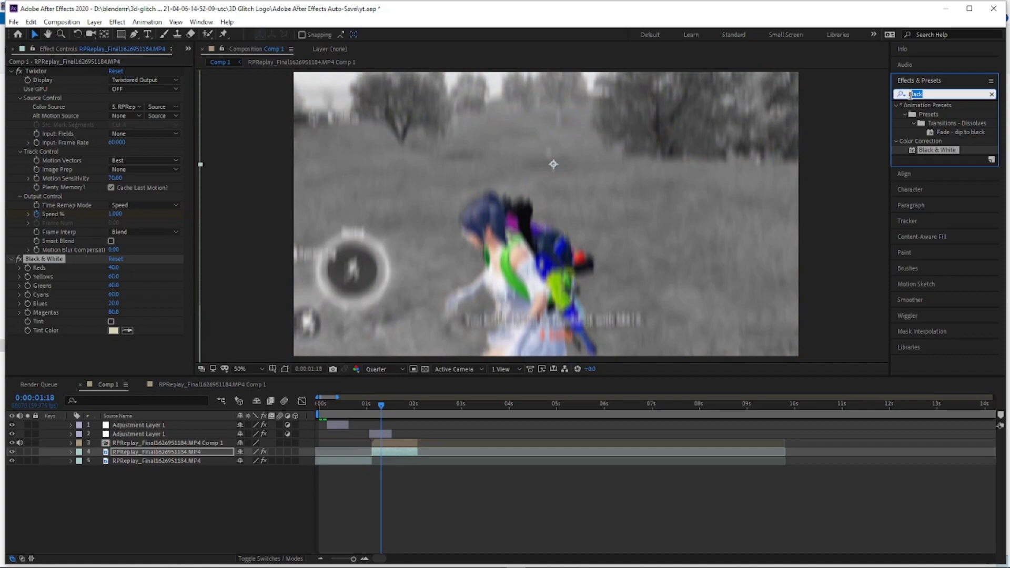
key(BackSpace)
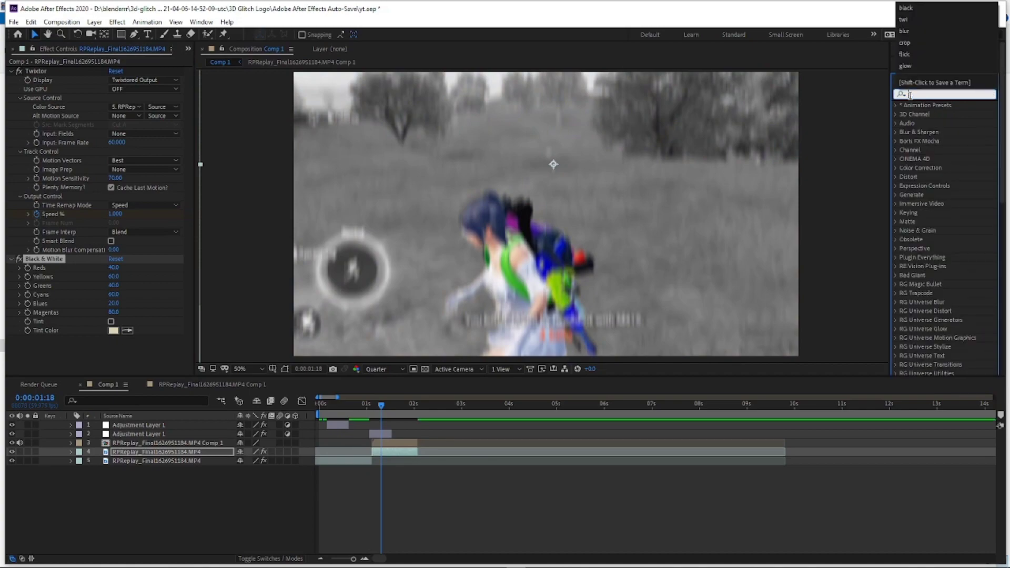
text(bright)
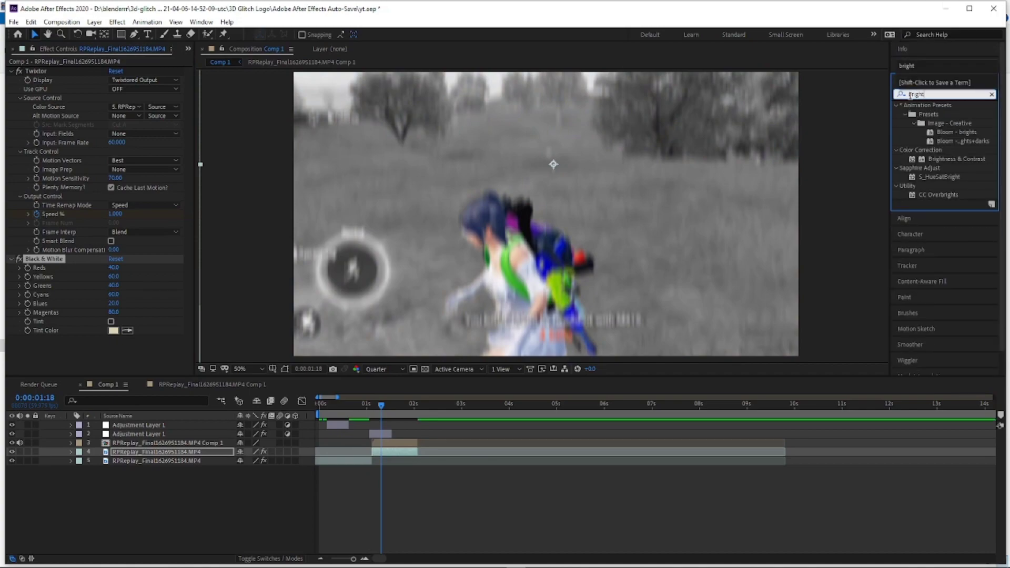
drag(956, 163, 412, 454)
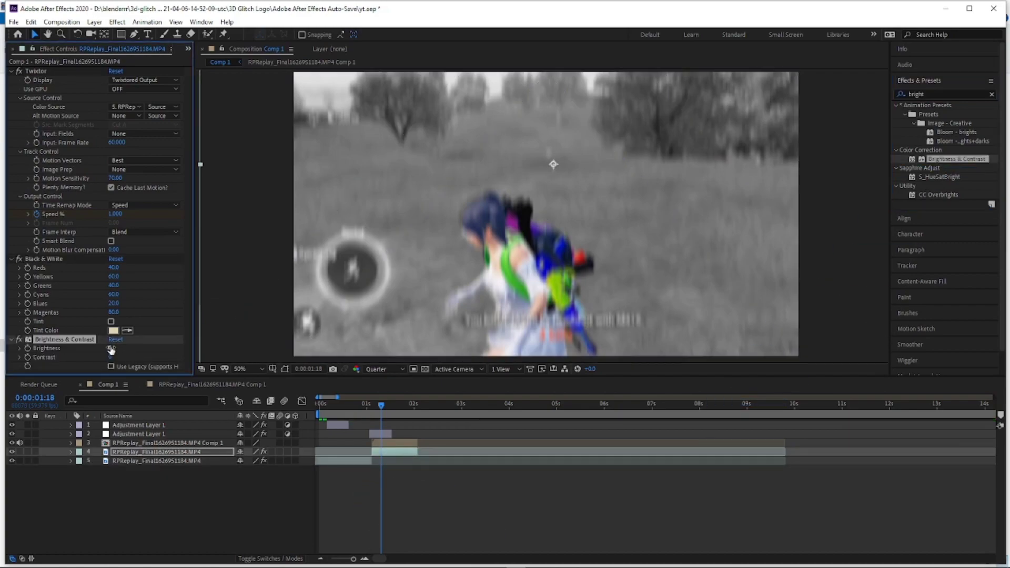
drag(99, 349, 59, 354)
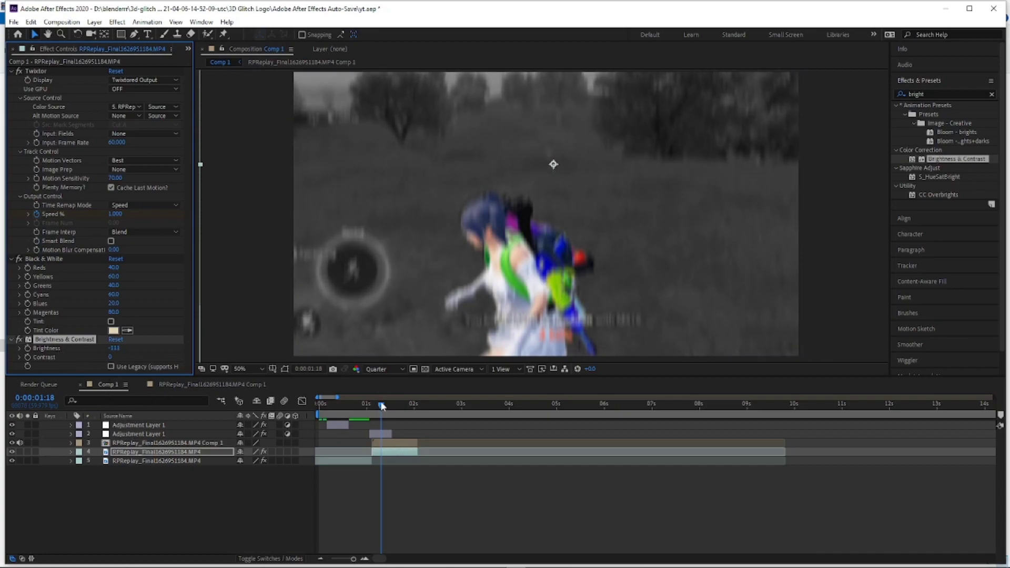
drag(383, 405, 392, 406)
mouse_move(112, 352)
mouse_down()
mouse_move(102, 348)
mouse_move(131, 358)
mouse_up()
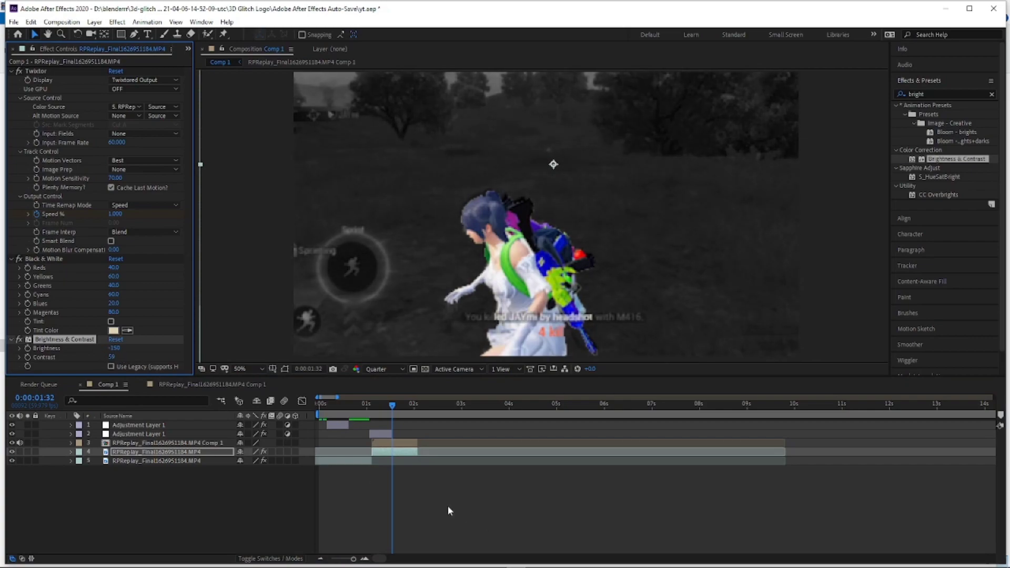
- Search 'line' and apply S_ScanLines to the gameplay video layer
click(920, 93)
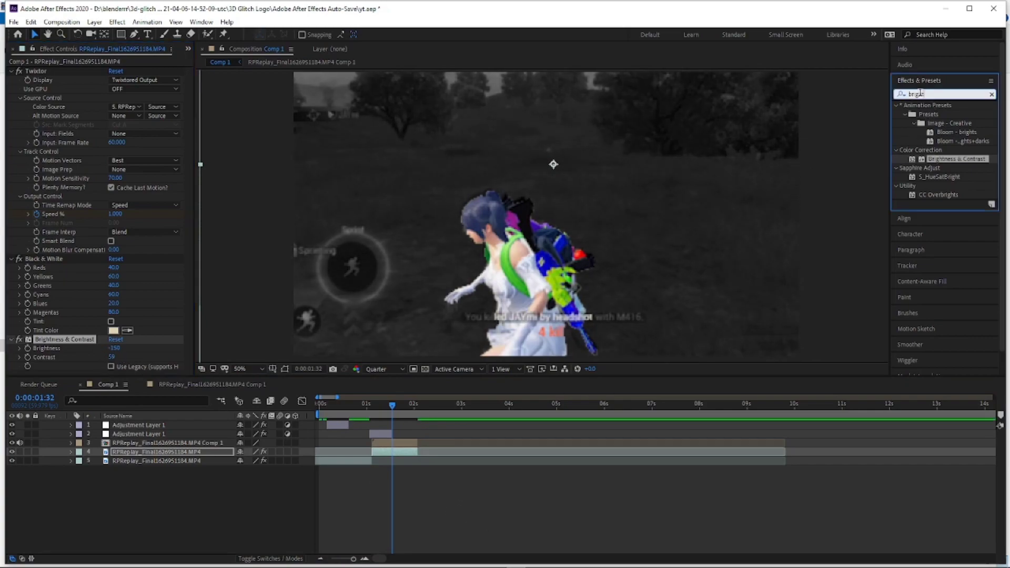
key(BackSpace)
click(897, 95)
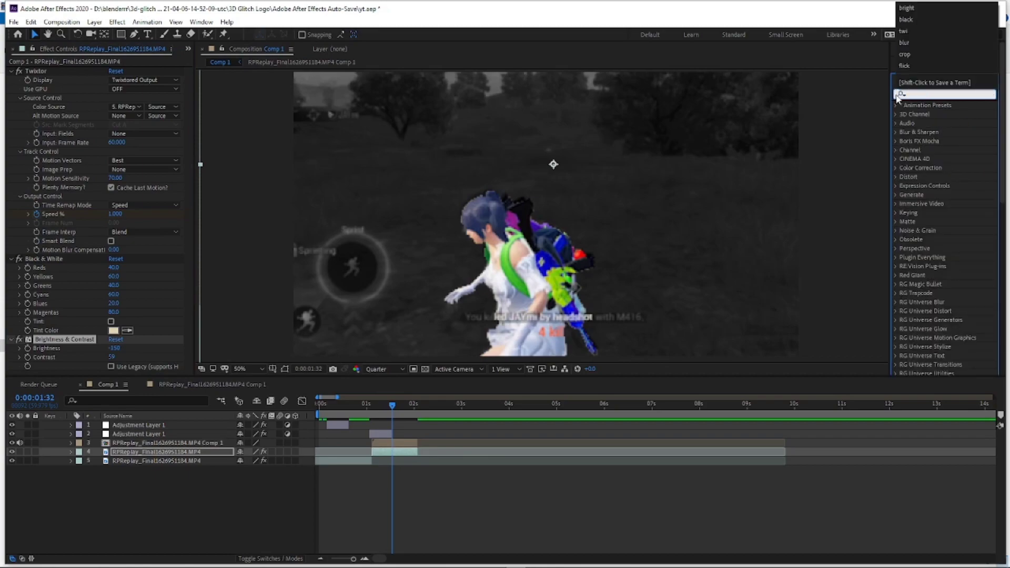
text(line)
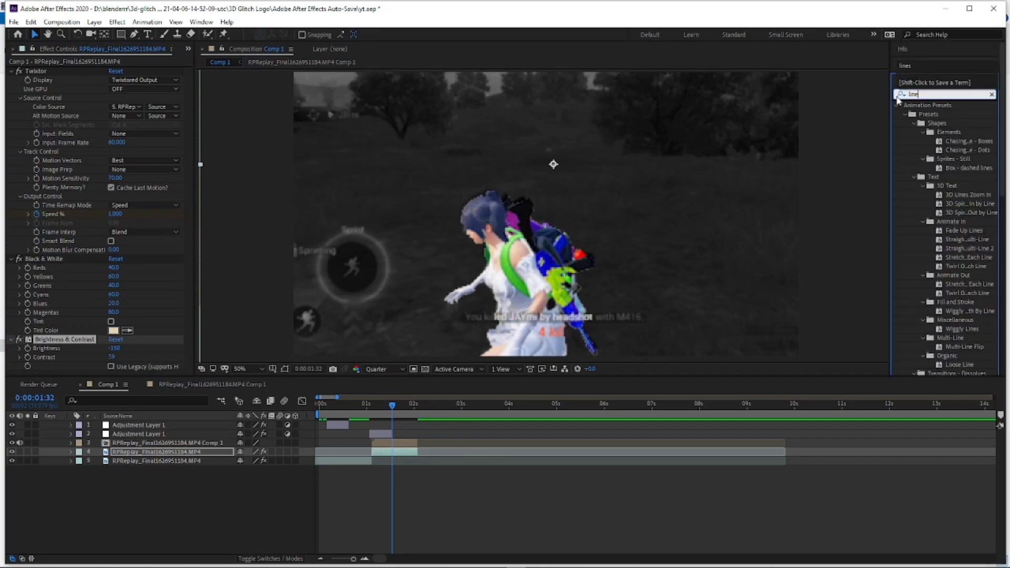
scroll(958, 210, down, 5)
scroll(948, 302, down, 3)
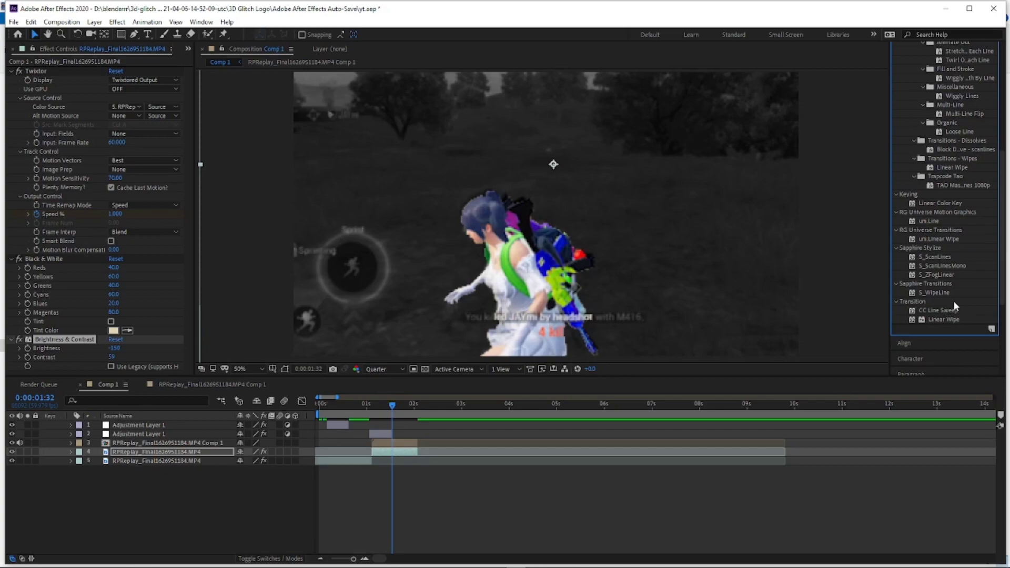
drag(404, 459, 406, 456)
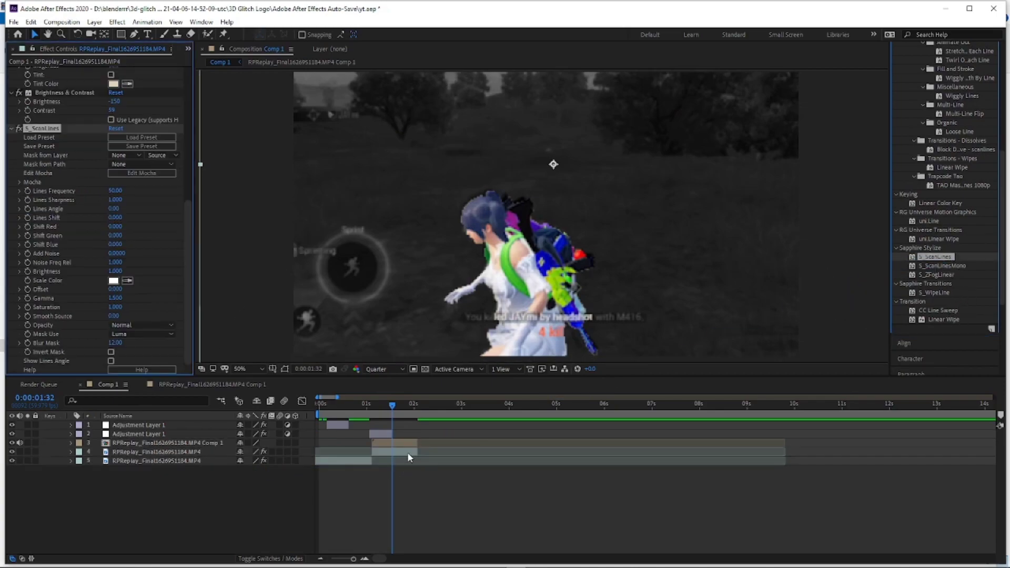
- Zoom the timeline to single frames around 1:08 at the cut
drag(394, 407, 373, 414)
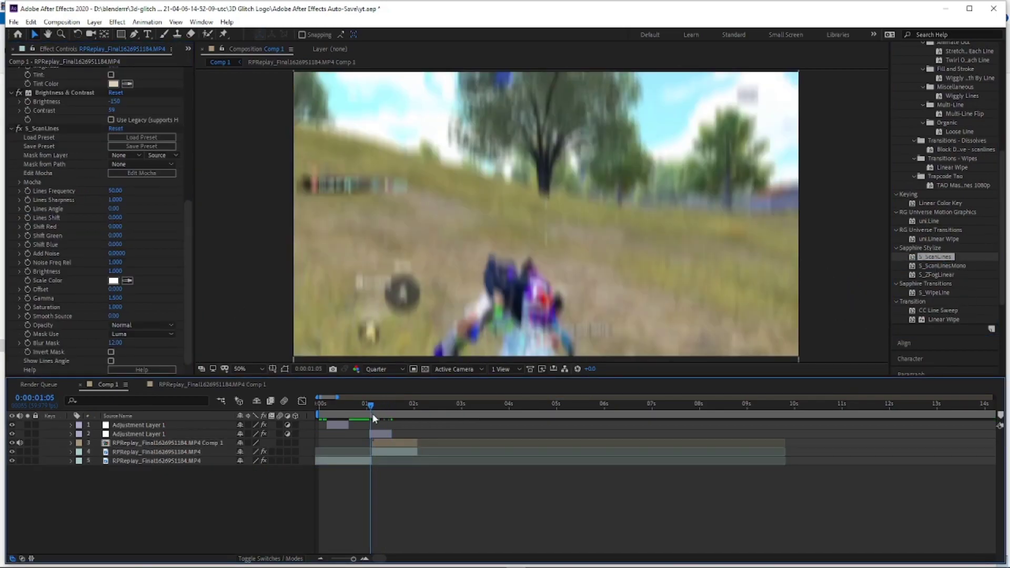
click(391, 453)
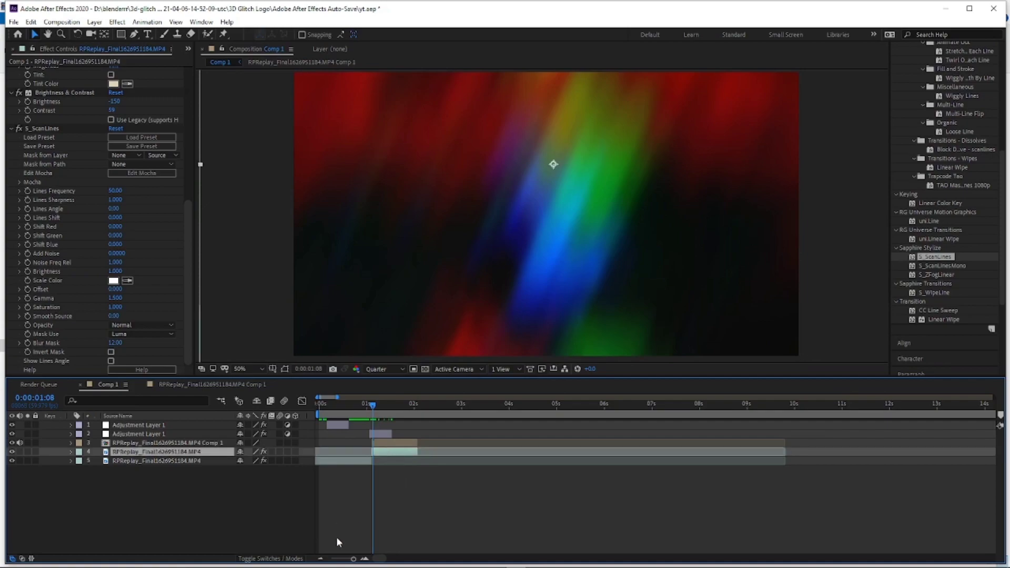
key(;)
drag(657, 410, 635, 412)
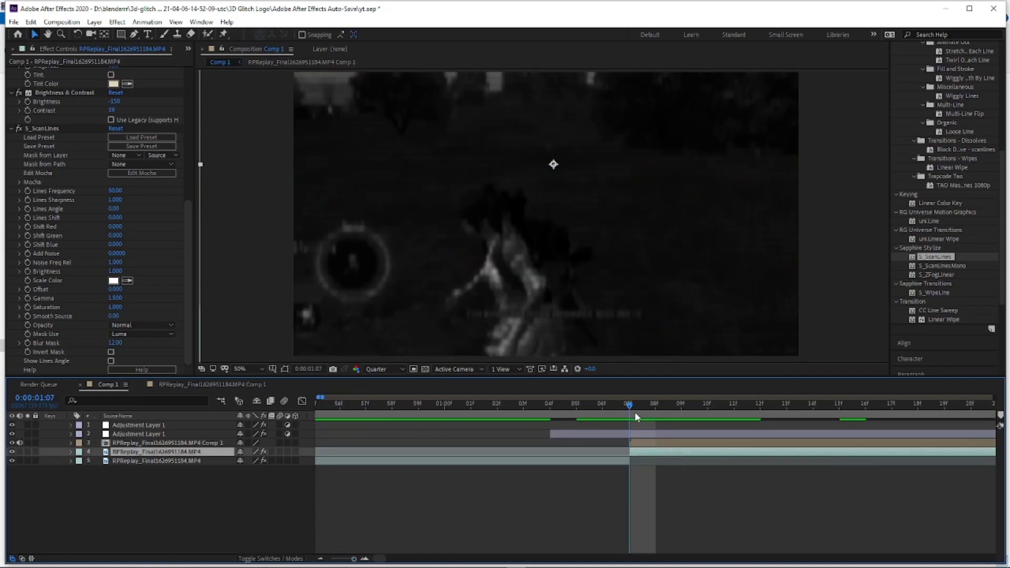
- Apply CC Scale Wipe to the character comp layer and hide the second adjustment layer
scroll(967, 325, down, 4)
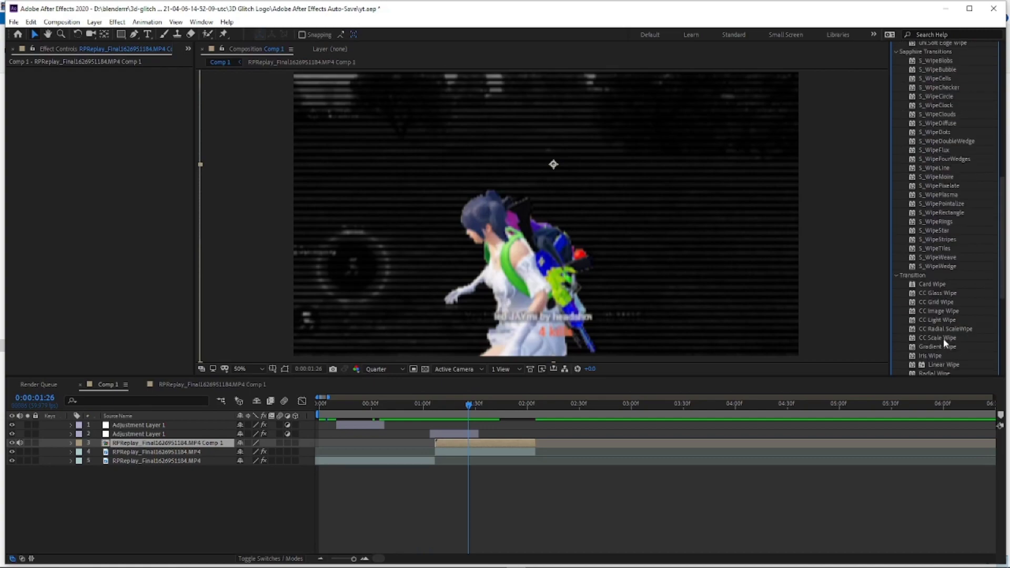
drag(942, 337, 487, 445)
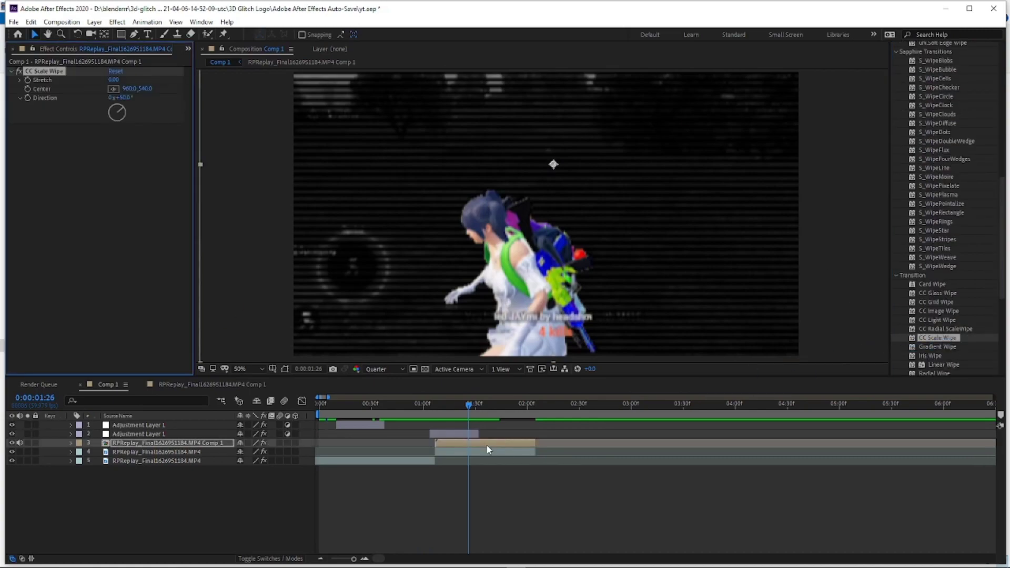
click(431, 409)
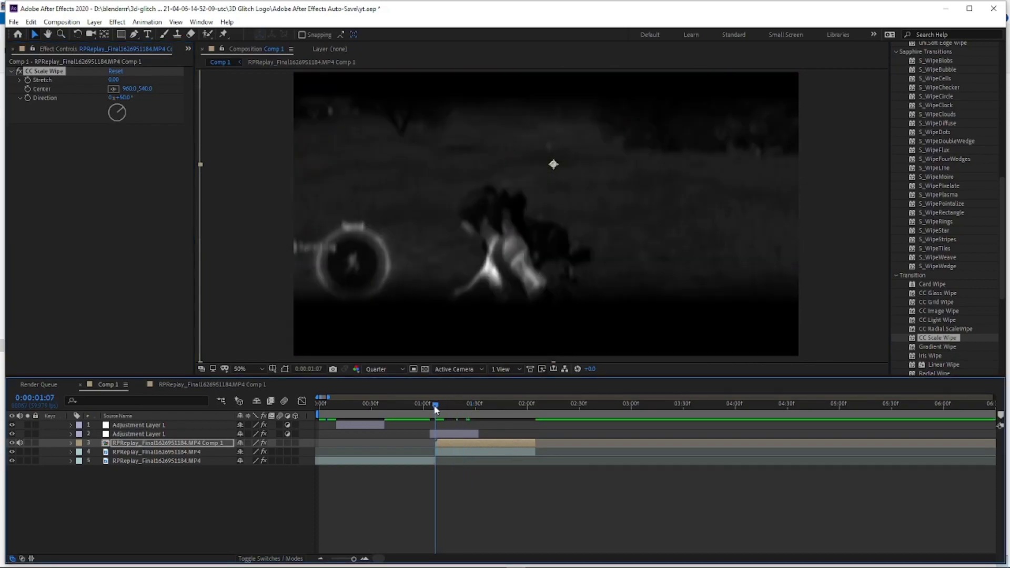
click(444, 435)
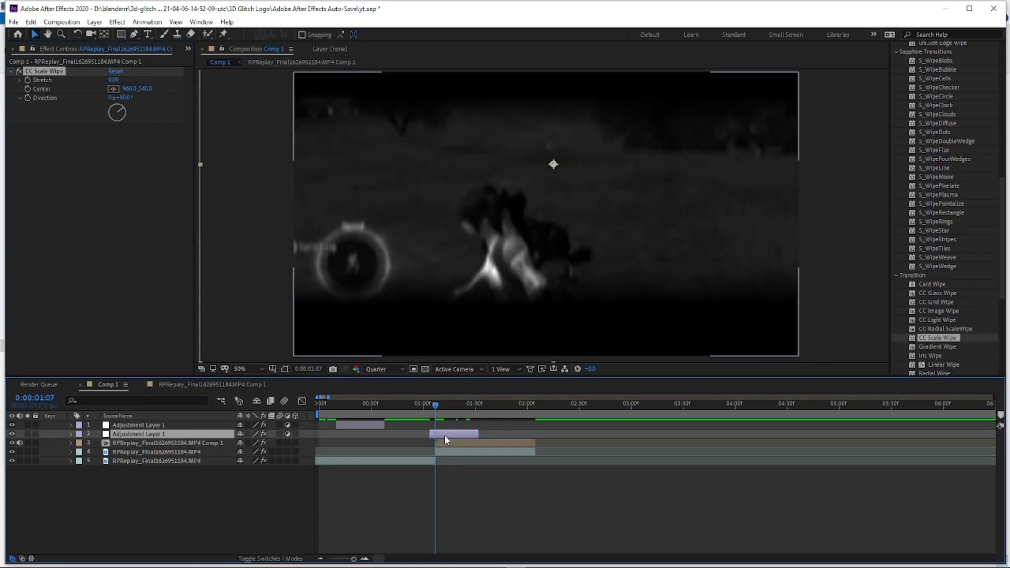
click(12, 434)
drag(436, 407, 437, 414)
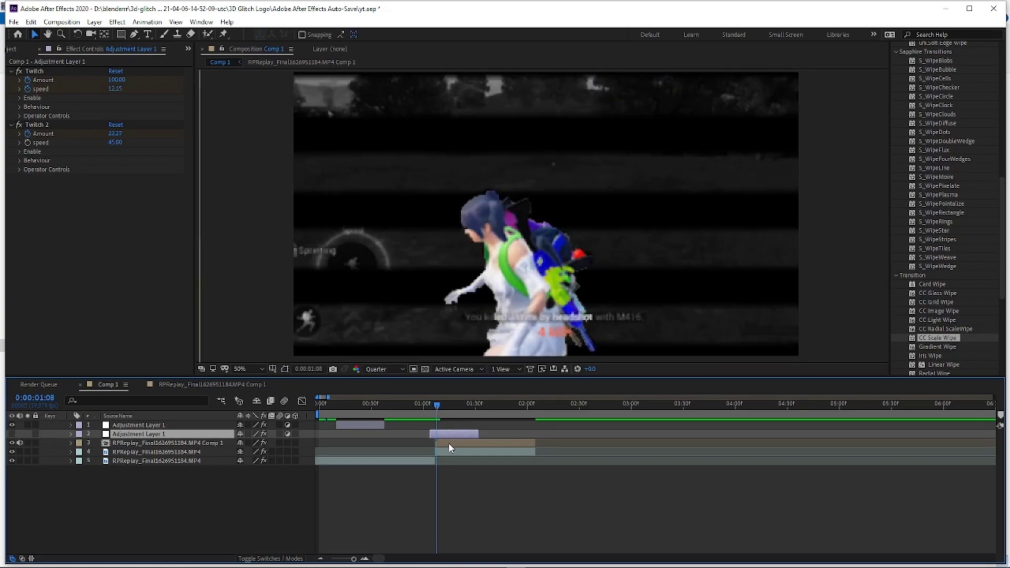
- Tune CC Scale Wipe: Stretch 16.30, Direction -81°, Center pushed right to 1765
click(448, 443)
drag(129, 88, 16, 88)
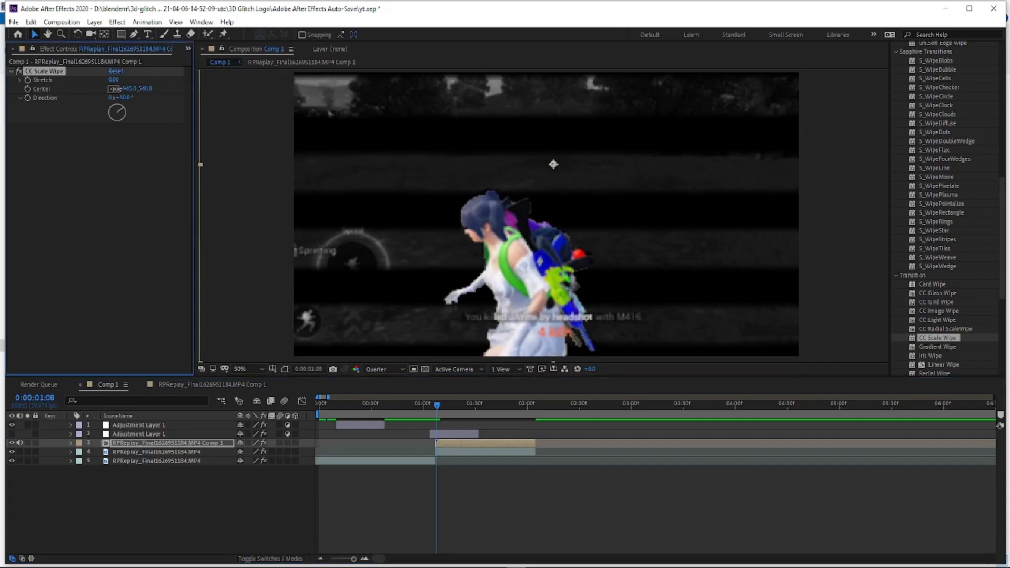
drag(135, 88, 90, 90)
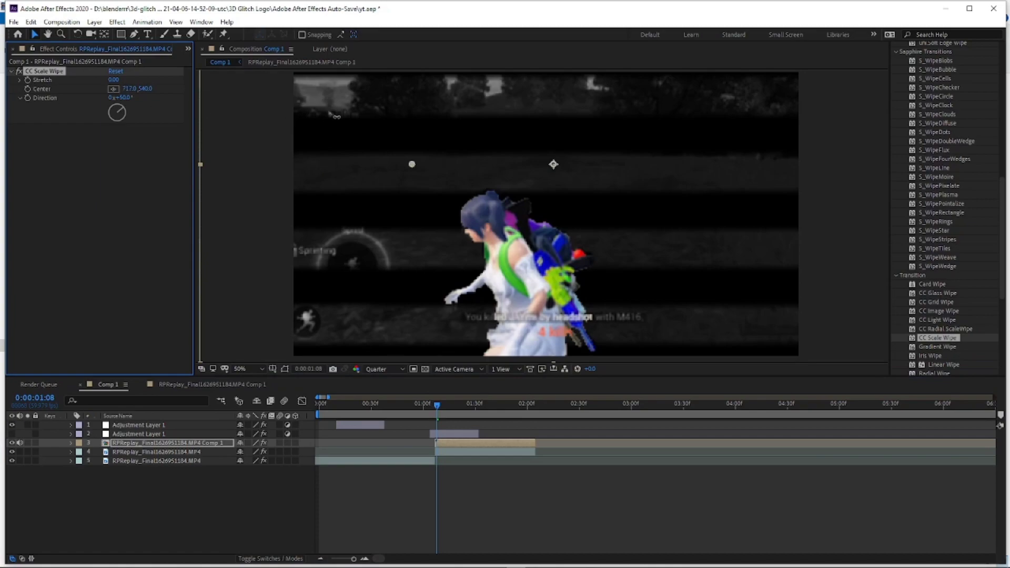
mouse_move(114, 79)
mouse_down()
mouse_move(180, 98)
mouse_move(78, 89)
mouse_up()
drag(142, 88, 281, 112)
drag(116, 80, 393, 89)
drag(241, 85, 163, 85)
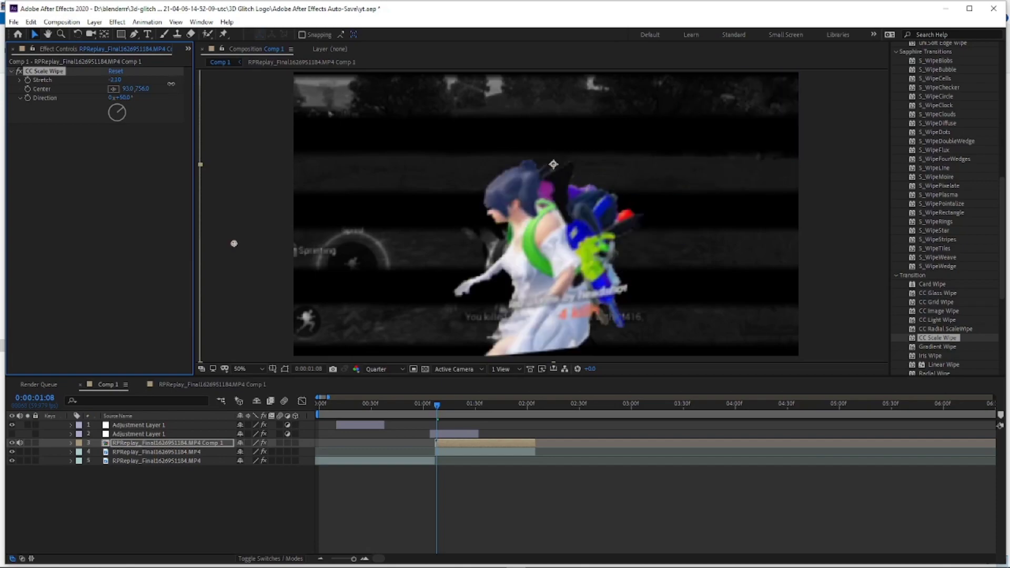
mouse_move(119, 109)
mouse_down()
mouse_move(103, 111)
mouse_move(129, 80)
mouse_move(232, 82)
mouse_up()
mouse_move(328, 91)
mouse_down()
mouse_move(131, 85)
mouse_move(146, 88)
mouse_move(131, 117)
mouse_move(30, 99)
mouse_up()
mouse_move(128, 89)
mouse_down()
mouse_move(901, 106)
mouse_move(283, 91)
mouse_up()
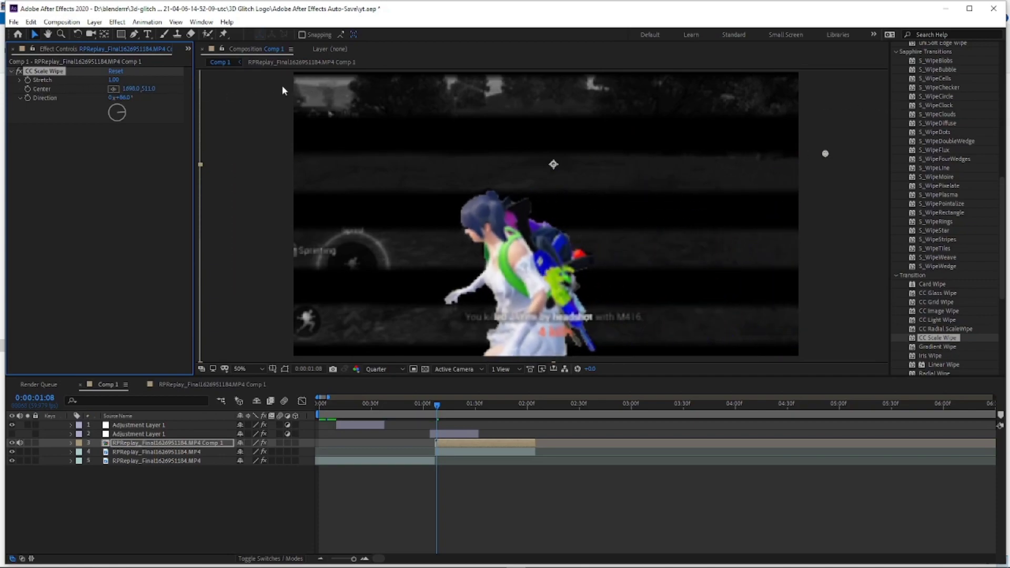
drag(147, 91, 532, 94)
drag(129, 88, 207, 99)
- Adjust CC Scale Wipe: Direction 267°, Stretch 43.50, Center 650.0, 644.0 so the character shows
drag(130, 88, 893, 87)
mouse_move(115, 118)
mouse_down()
mouse_move(100, 112)
mouse_move(142, 90)
mouse_move(114, 93)
mouse_move(176, 87)
mouse_move(70, 99)
mouse_move(71, 89)
mouse_move(129, 79)
mouse_move(3, 92)
mouse_up()
drag(114, 92, 915, 103)
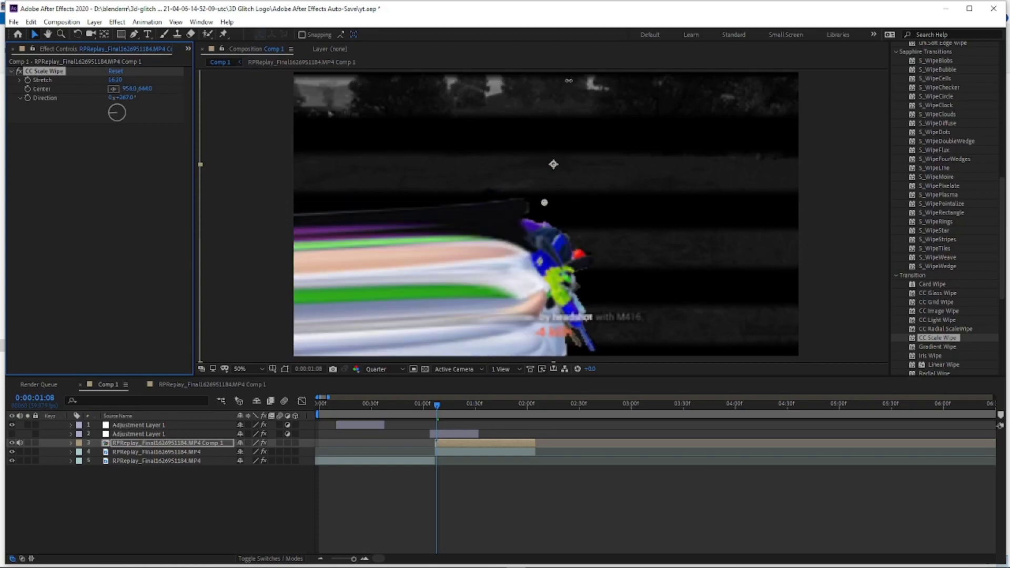
mouse_move(668, 89)
mouse_down()
mouse_move(798, 95)
mouse_move(197, 98)
mouse_move(466, 100)
mouse_move(323, 104)
mouse_move(2, 81)
mouse_up()
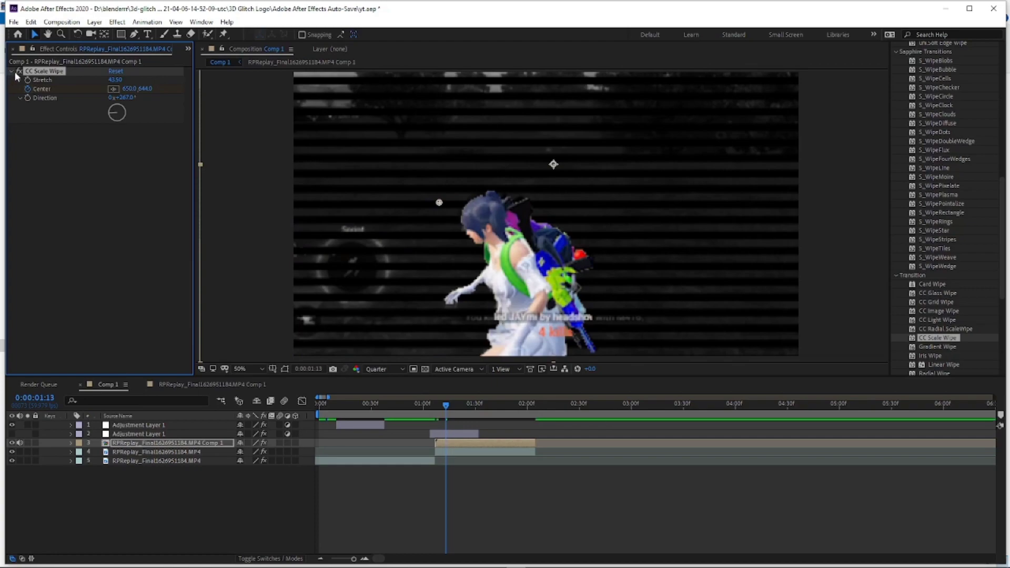
- Shift the two CC Scale Wipe Center keyframes later on the timeline and preview the streak-in
key(u)
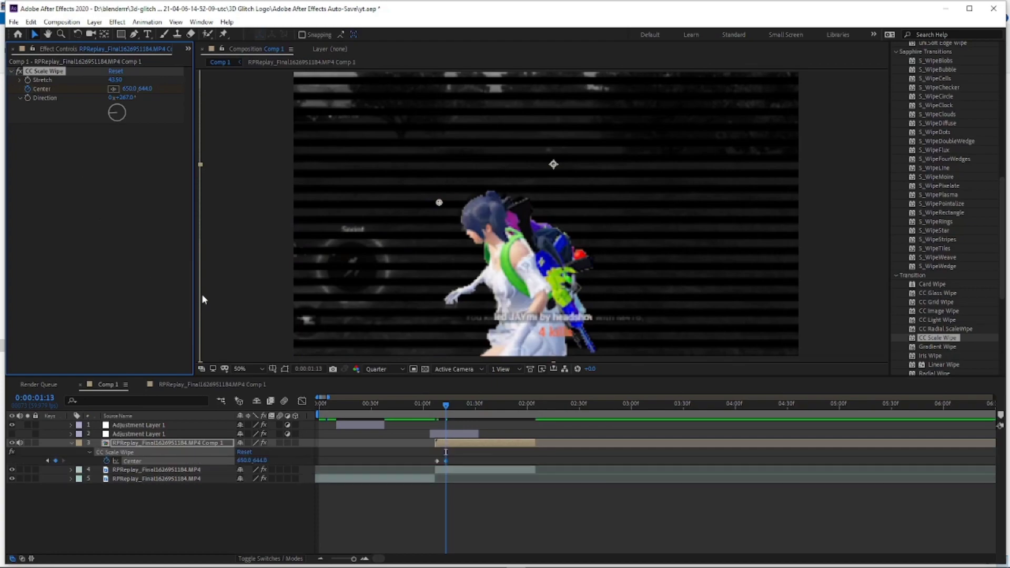
drag(446, 462, 456, 462)
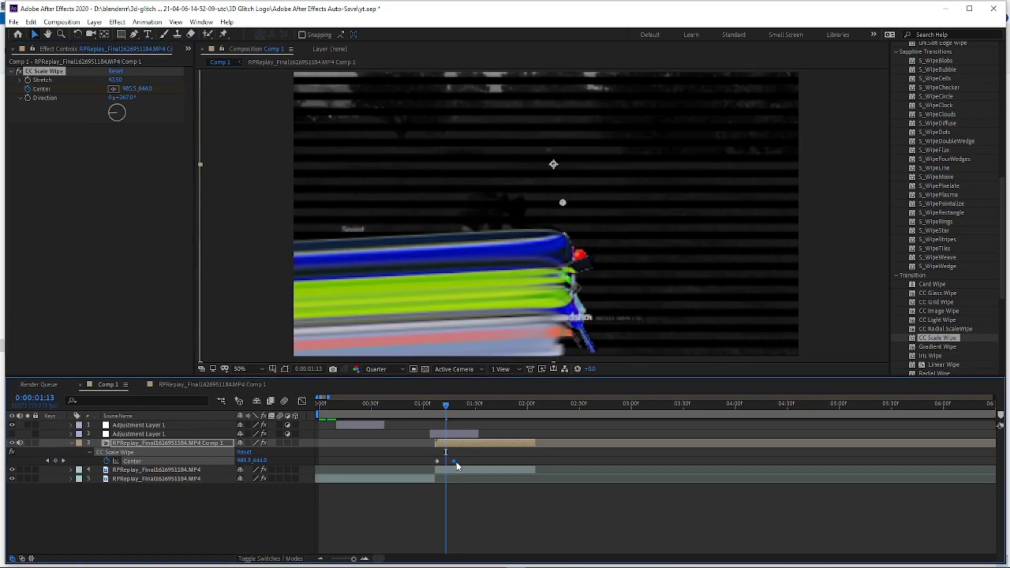
click(441, 409)
key(space)
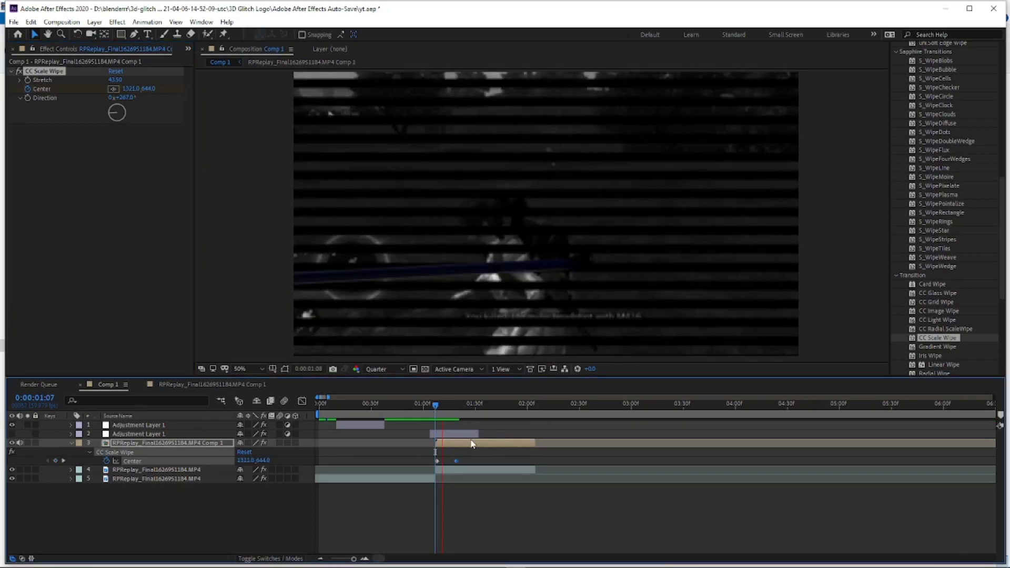
drag(456, 462, 481, 462)
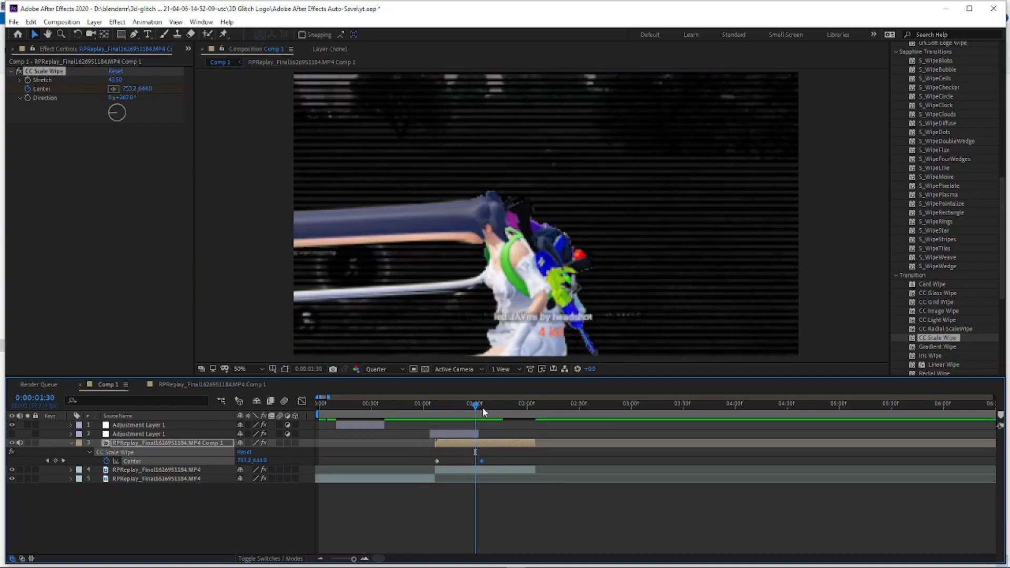
mouse_move(442, 405)
mouse_down()
mouse_move(411, 406)
mouse_move(495, 416)
mouse_up()
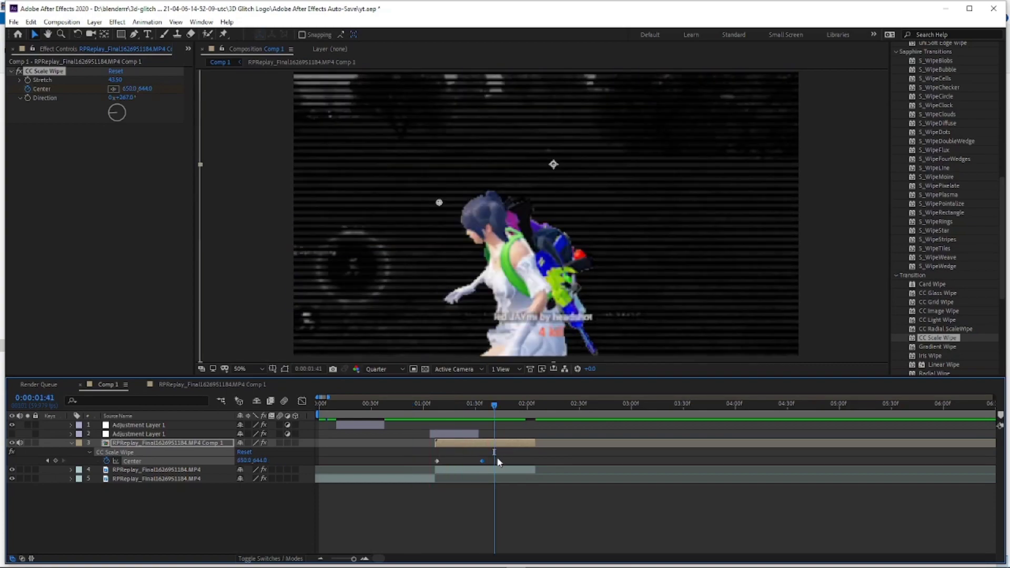
drag(482, 461, 495, 462)
key(space)
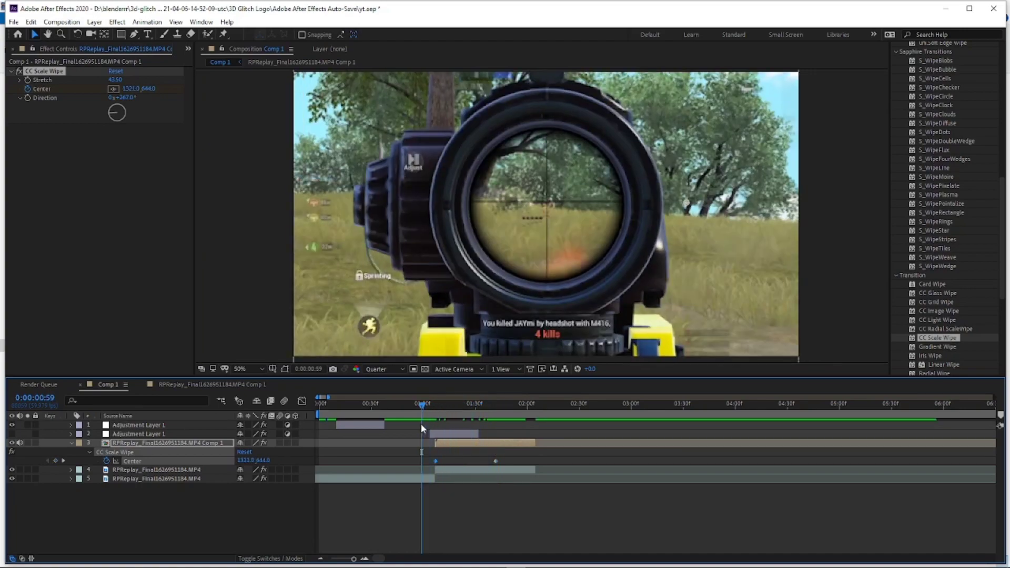
drag(497, 453, 427, 470)
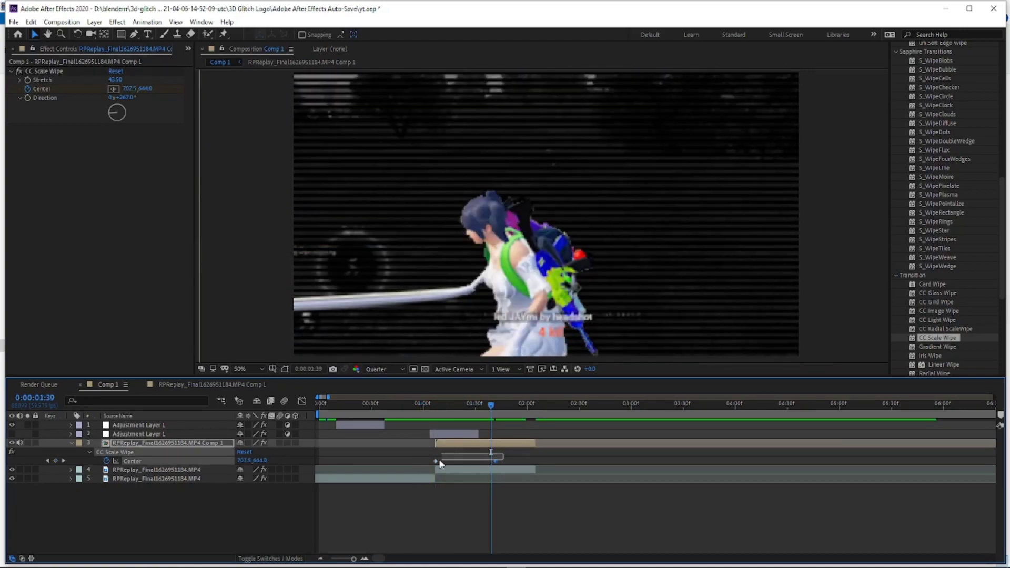
- Apply Easy Ease to the CC Scale Wipe Center keyframes
click(303, 402)
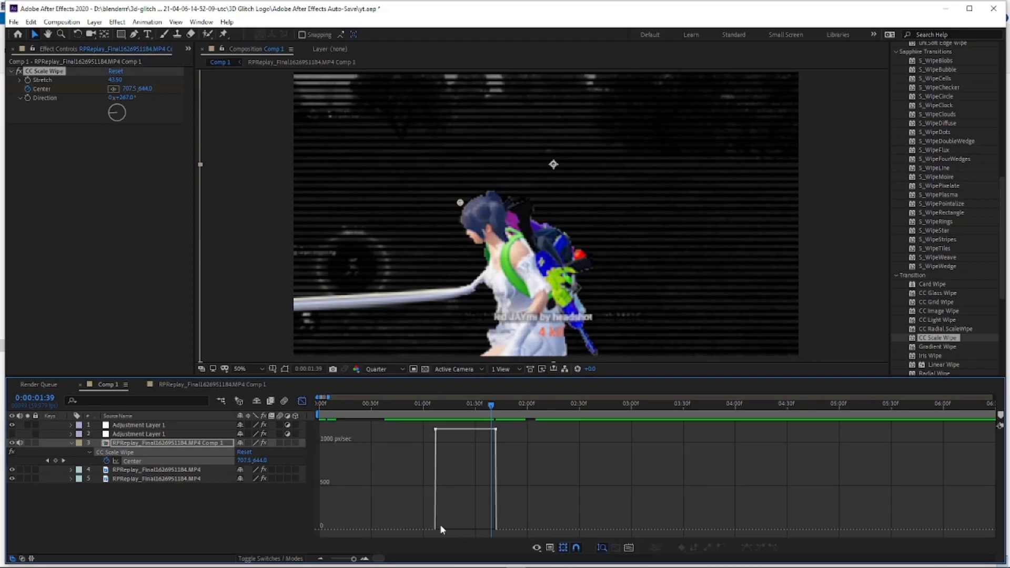
click(305, 401)
drag(507, 455, 424, 464)
key(F9)
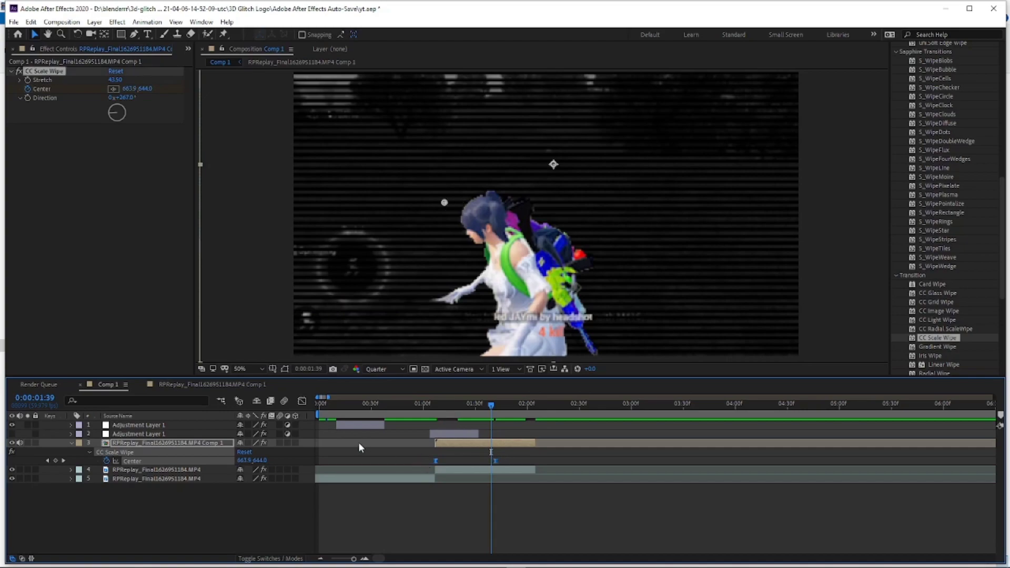
- Shape the Center speed curve in the Graph Editor to spike early and decay into the last keyframe
click(302, 401)
click(436, 530)
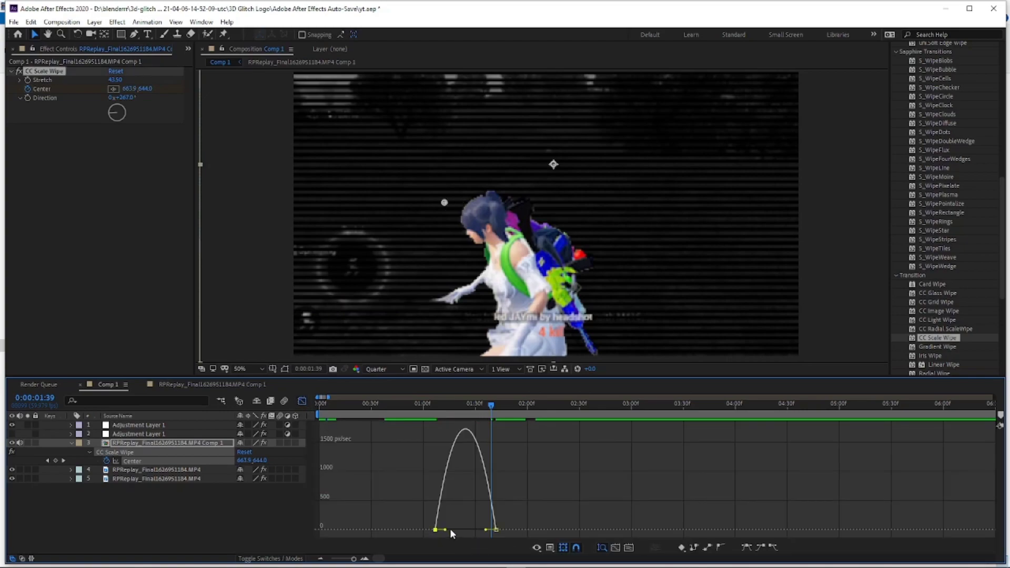
mouse_move(446, 530)
mouse_down()
mouse_move(465, 530)
mouse_move(497, 446)
mouse_up()
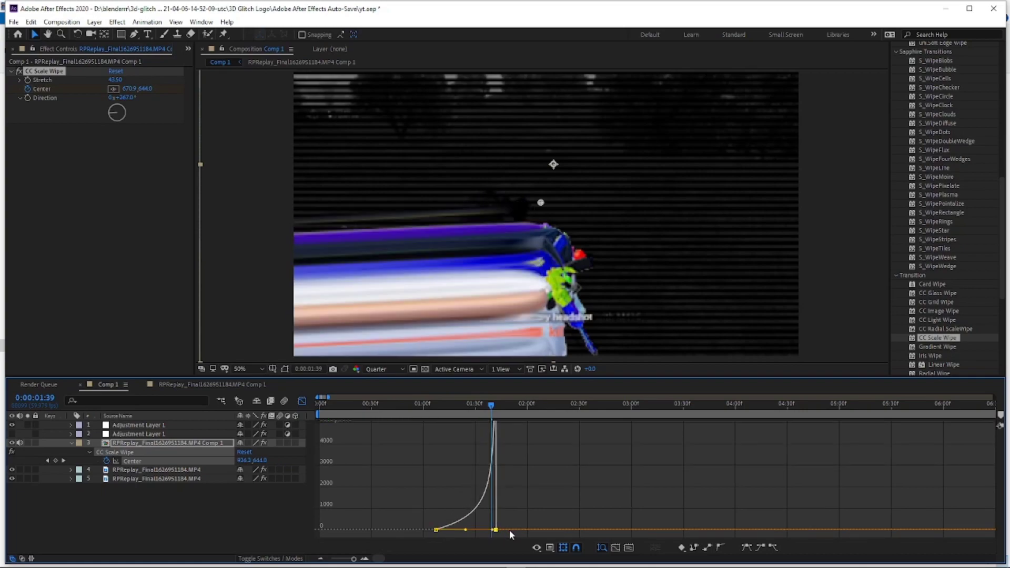
drag(429, 409, 500, 416)
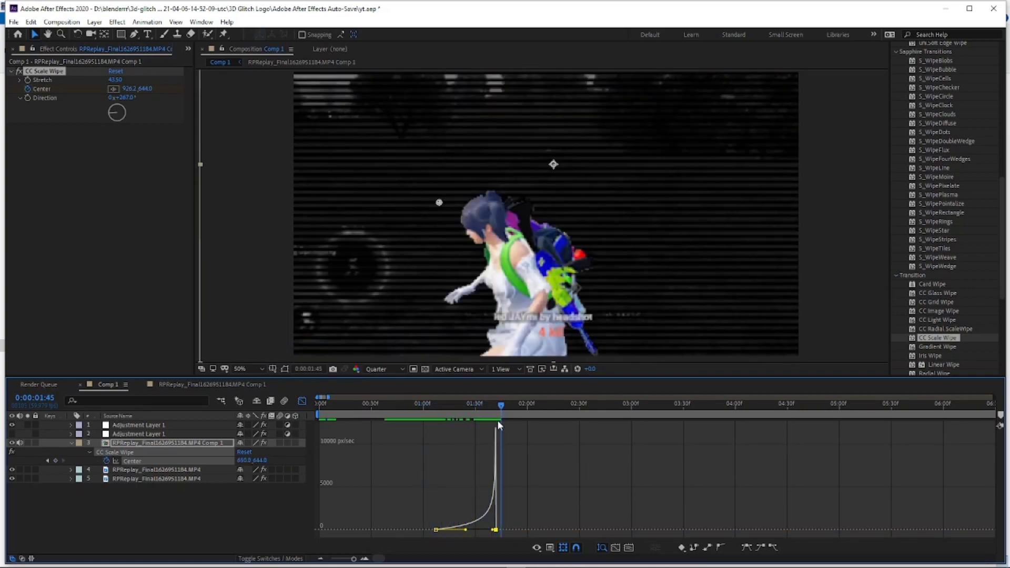
ctrl+click(469, 532)
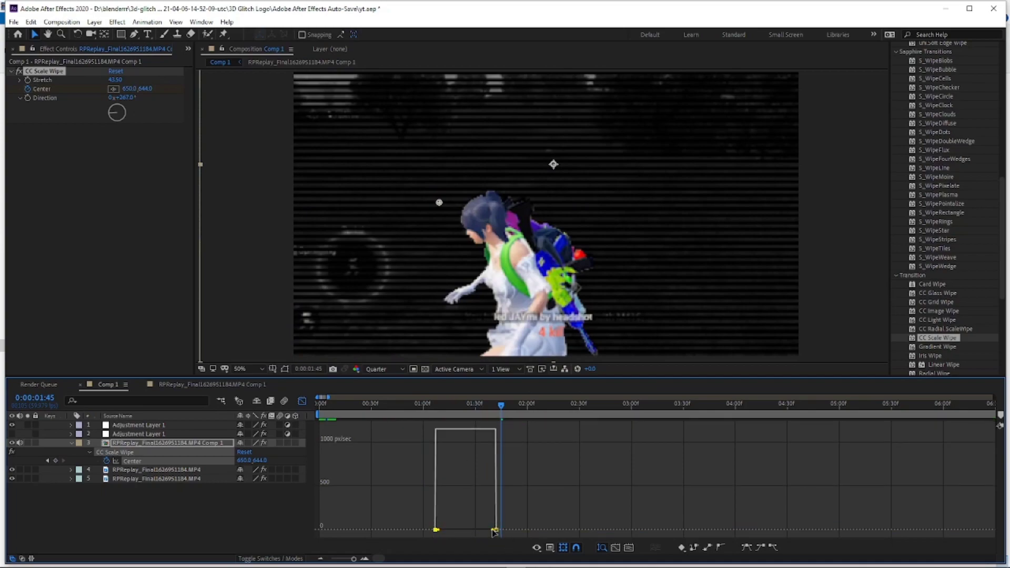
drag(495, 531, 457, 527)
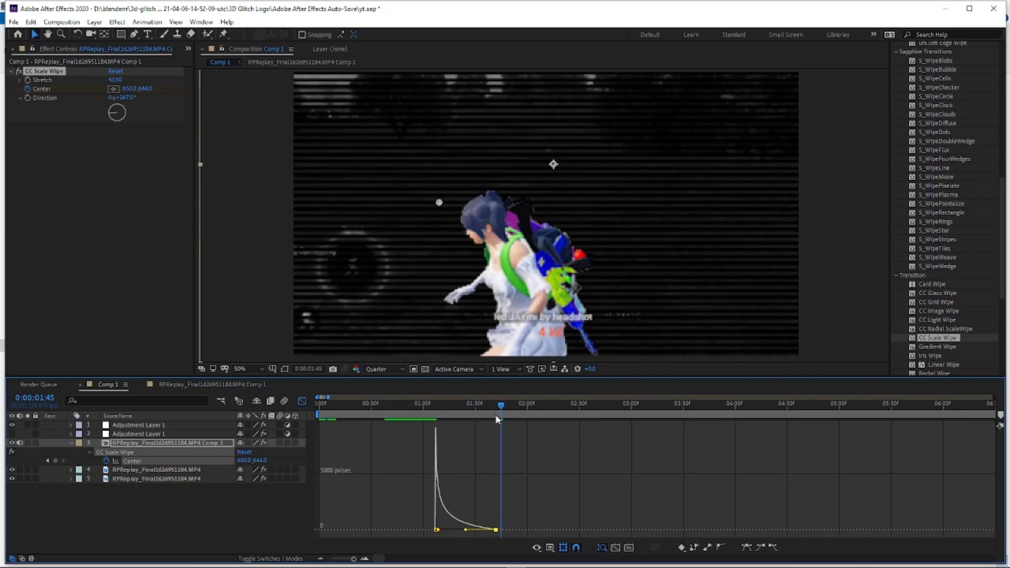
drag(497, 420, 410, 413)
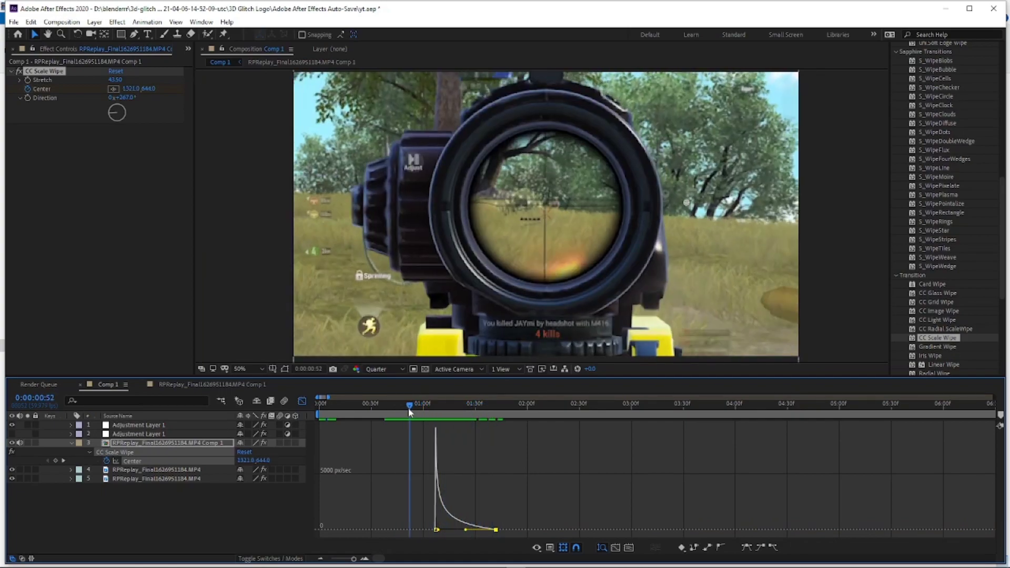
key(space)
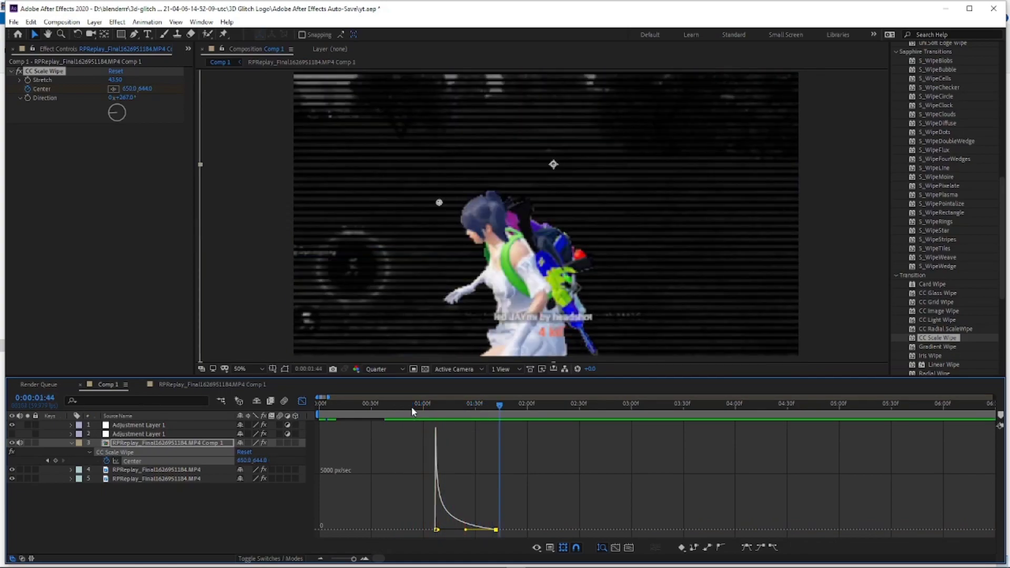
drag(501, 404, 485, 405)
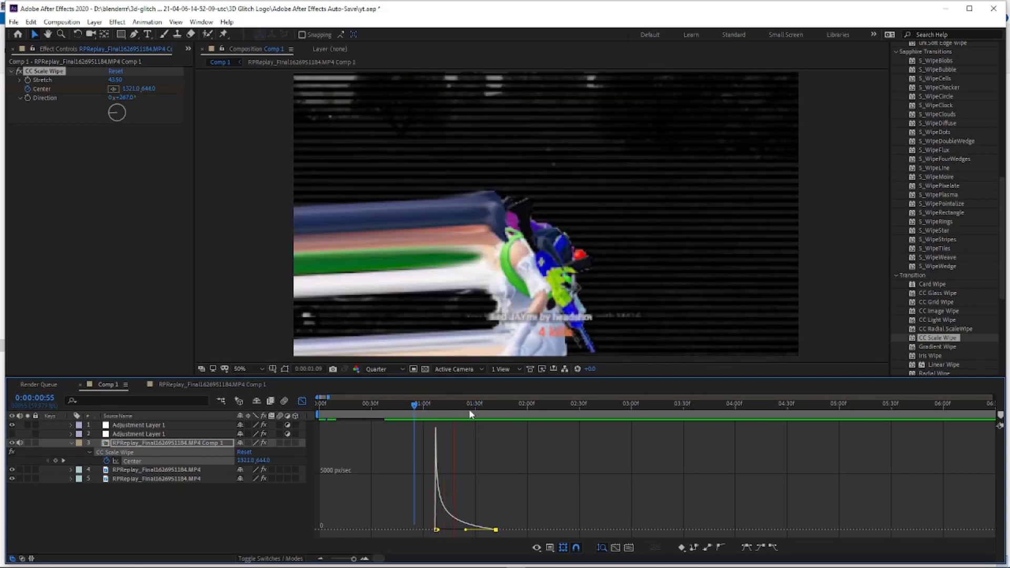
drag(485, 407, 499, 405)
- Apply uni.Holomatrix II from an Effects & Presets search for 'holo' to the character layer
click(900, 94)
text(holo)
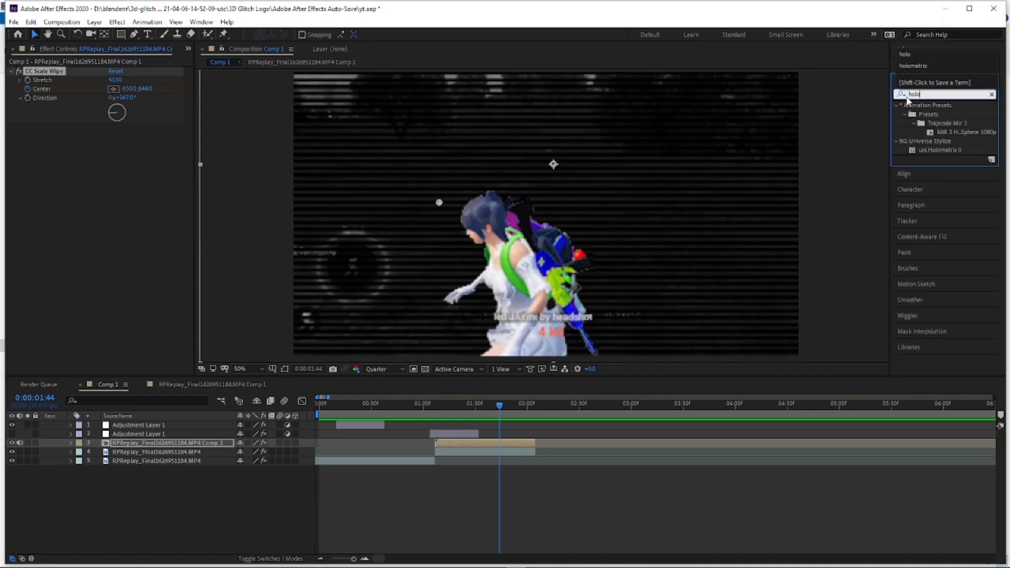
drag(940, 150, 488, 443)
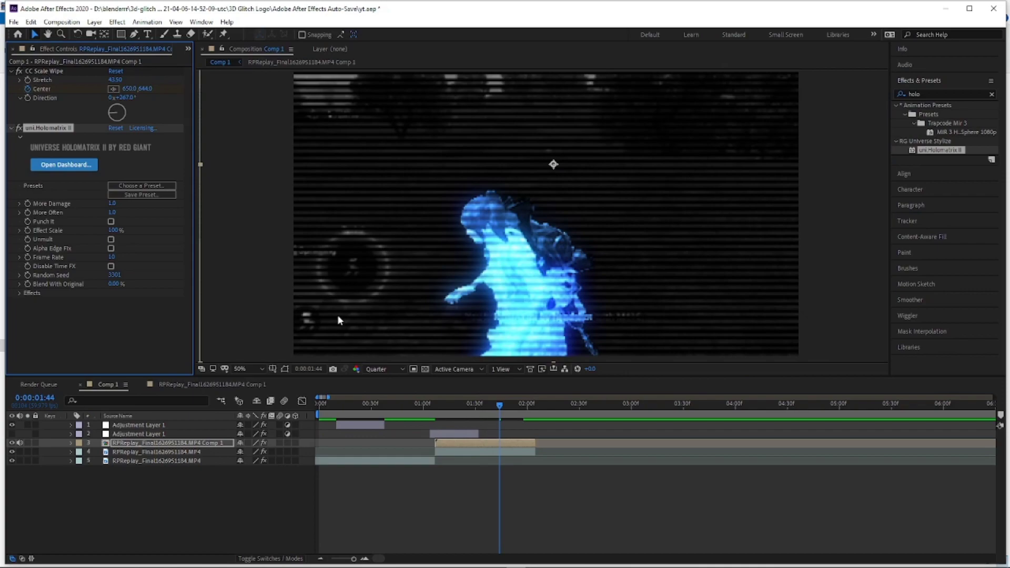
- Enable Unmult, Alpha Edge FX and Disable Time FX, and set Effect Scale to about 49%
click(111, 240)
click(112, 249)
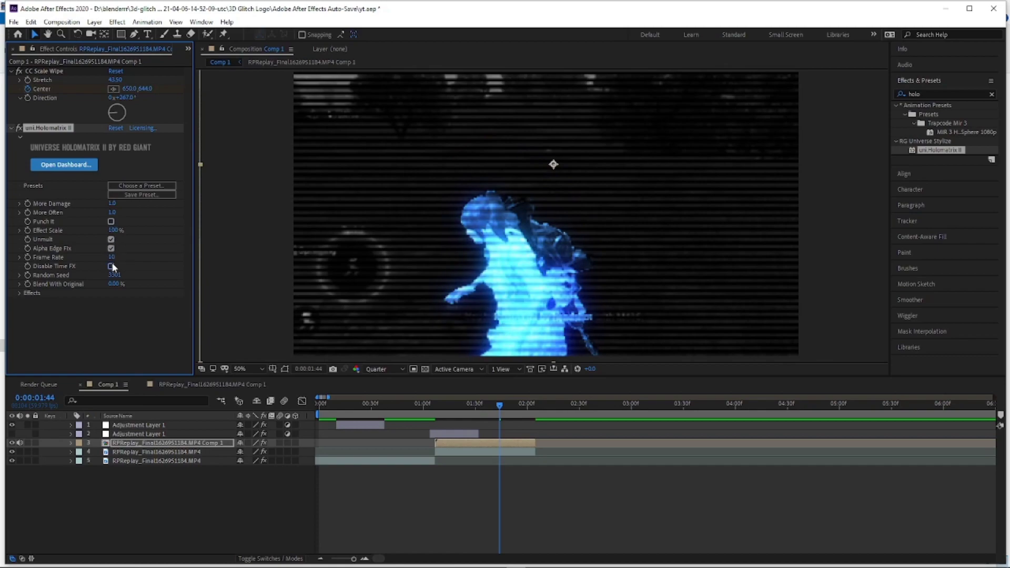
click(112, 266)
mouse_move(499, 406)
mouse_down()
mouse_move(478, 415)
mouse_move(516, 419)
mouse_move(458, 420)
mouse_move(469, 427)
mouse_up()
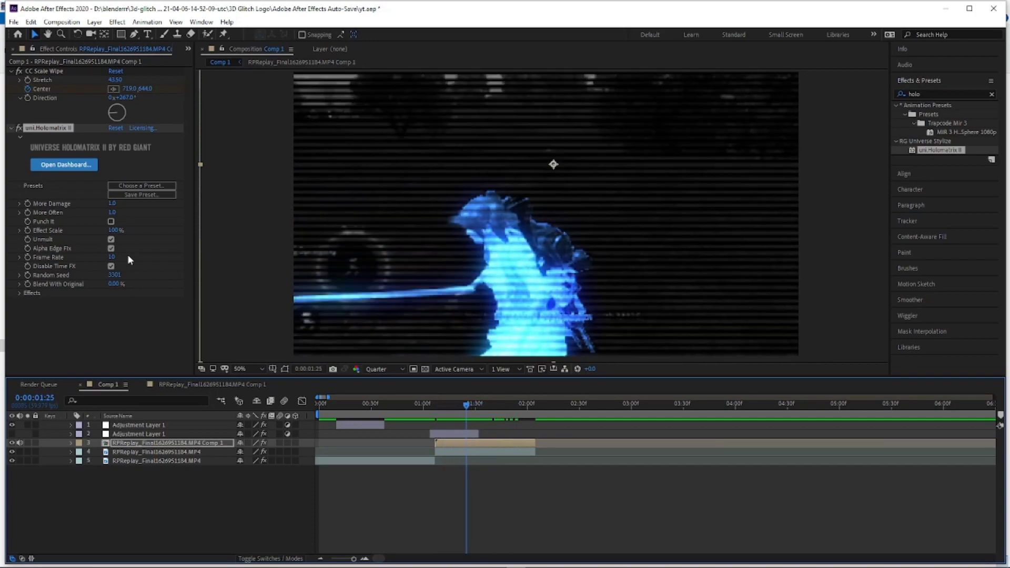
drag(112, 230, 90, 233)
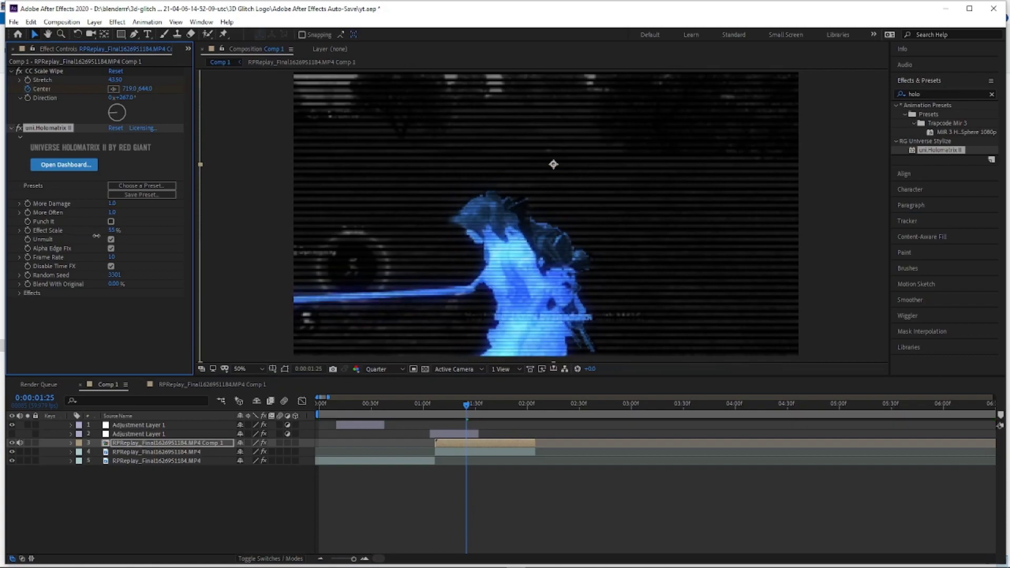
mouse_move(478, 406)
mouse_down()
mouse_move(518, 411)
mouse_move(424, 419)
mouse_move(475, 427)
mouse_up()
- Apply Stylize > Glow to the hologram character layer with Glow Radius 960
click(908, 93)
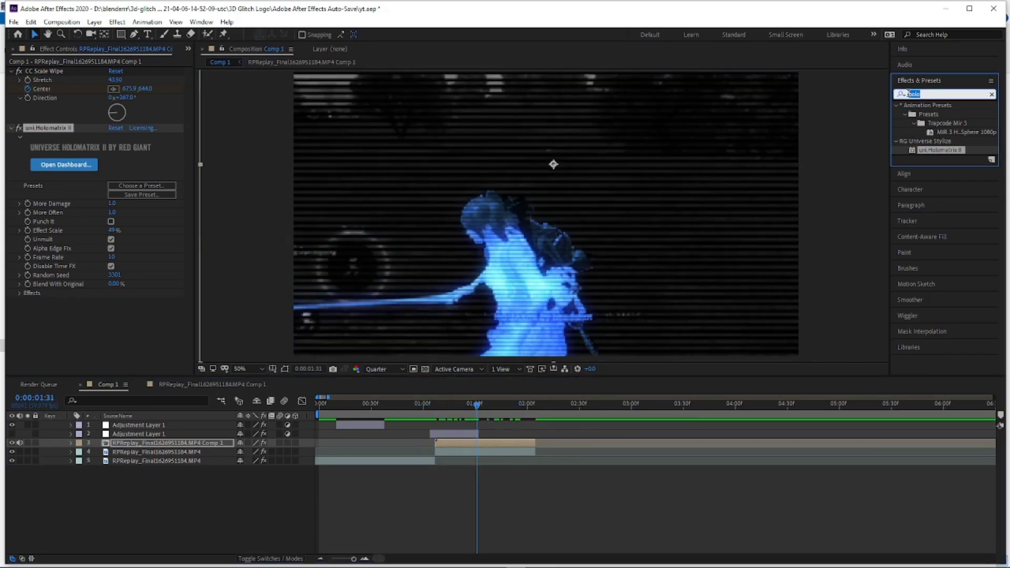
text(glow)
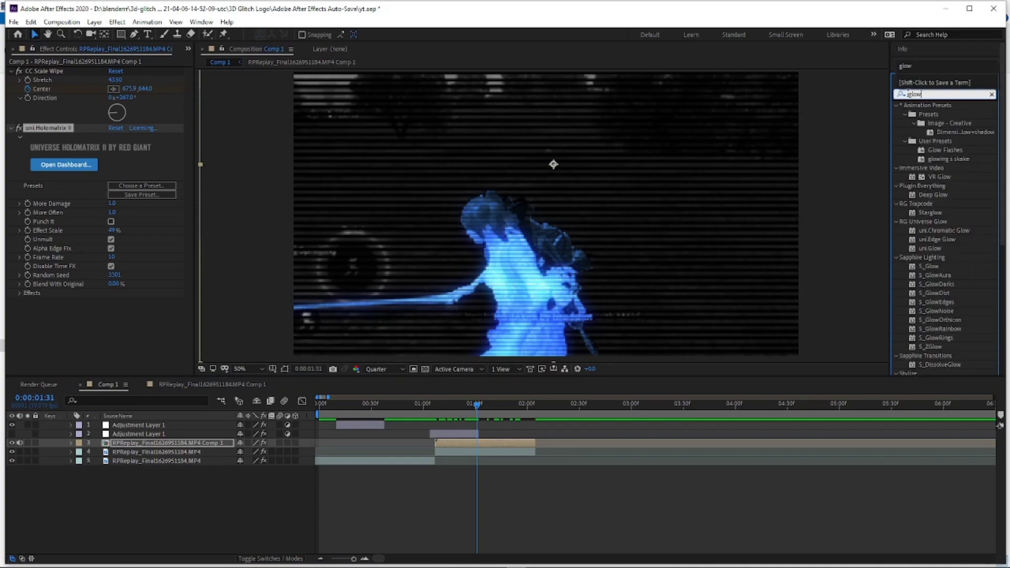
scroll(986, 283, down, 5)
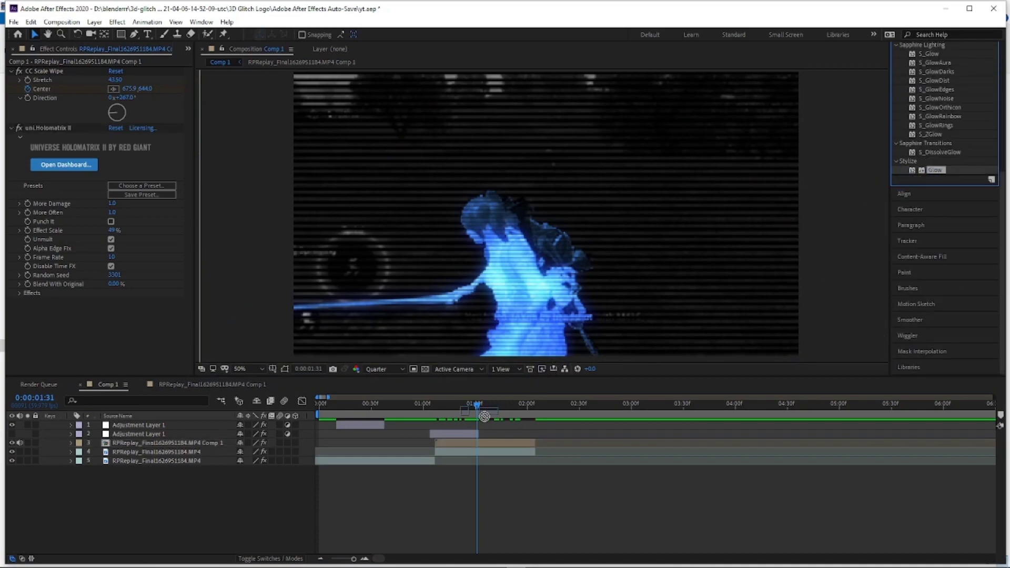
drag(935, 171, 475, 443)
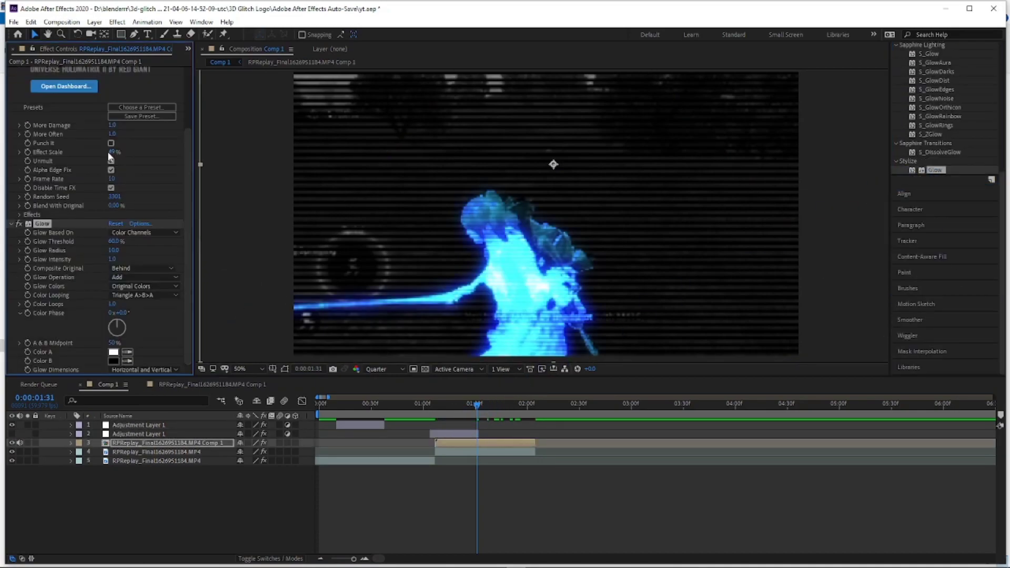
drag(135, 251, 494, 274)
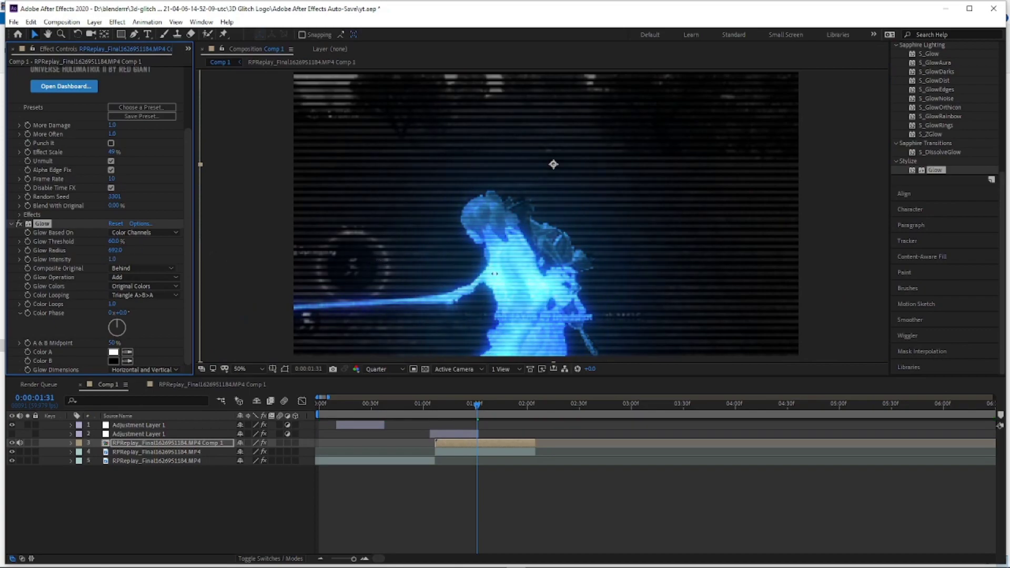
drag(476, 404, 442, 405)
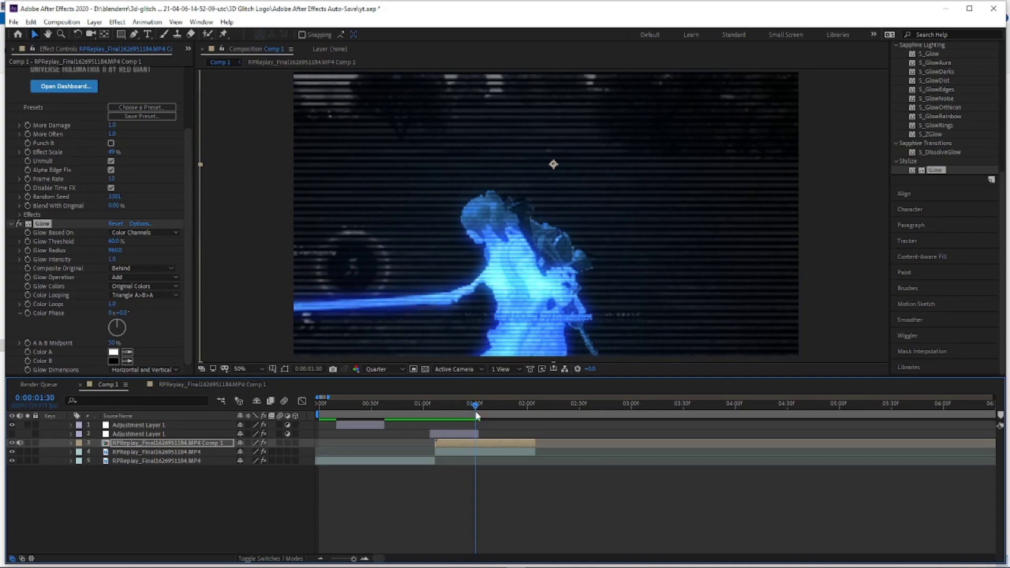
- Set the 'glitch effect black screen template.mp4' layer's blending mode to Linear Dodge
key(ctrl+slash)
right_click(517, 428)
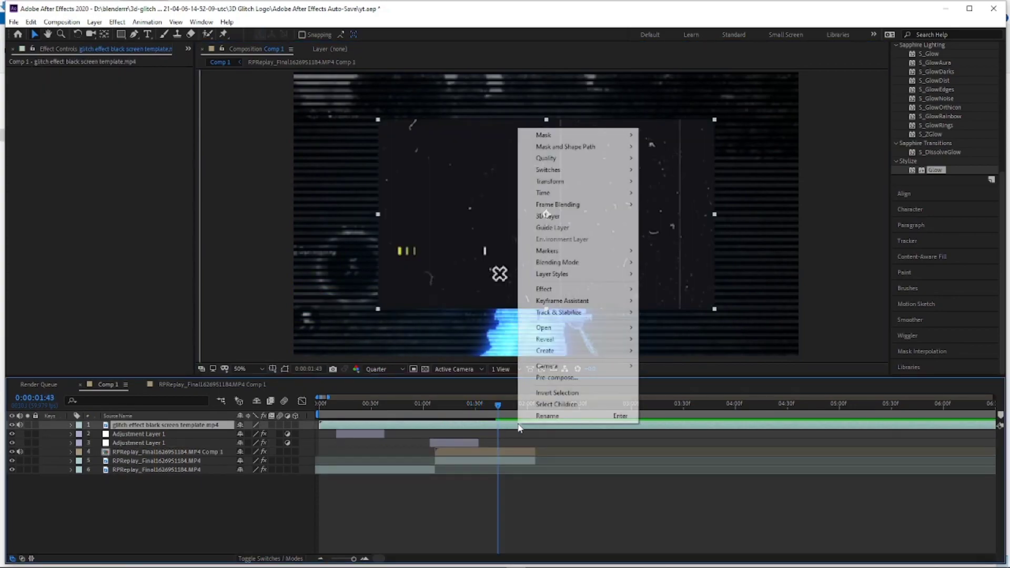
mouse_move(563, 265)
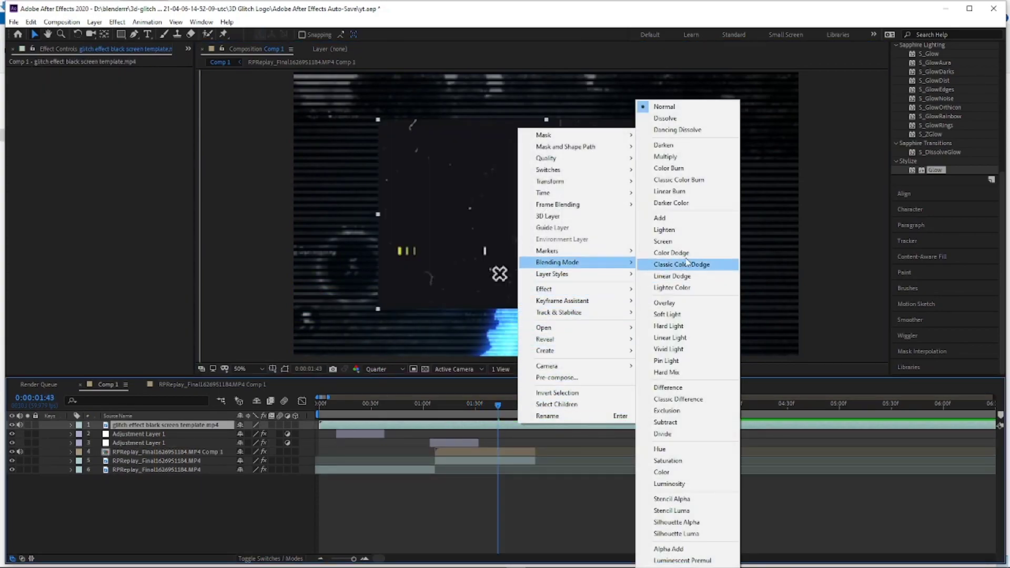
click(690, 278)
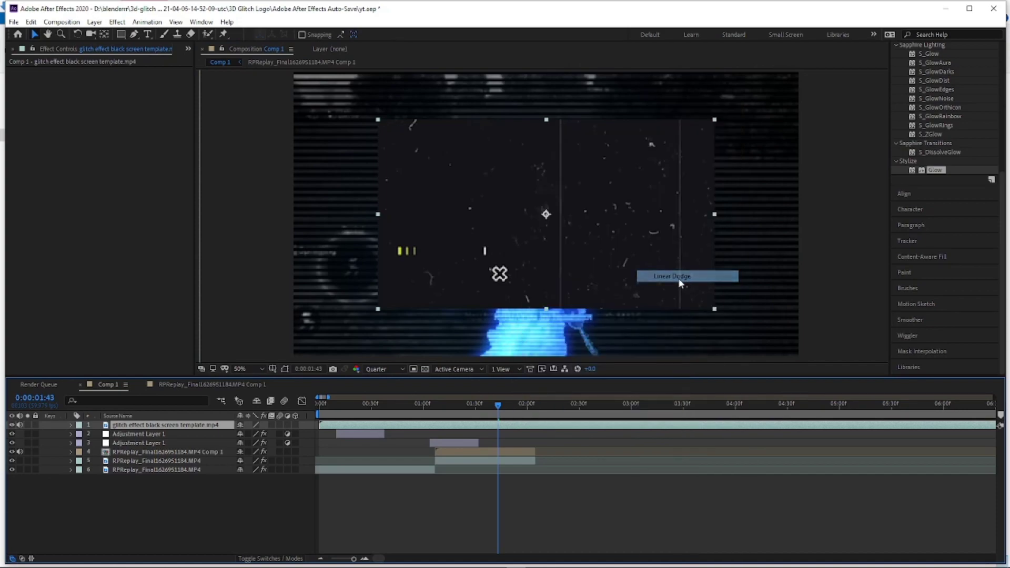
- Scale the glitch overlay up so it covers the whole comp frame
drag(789, 342, 819, 351)
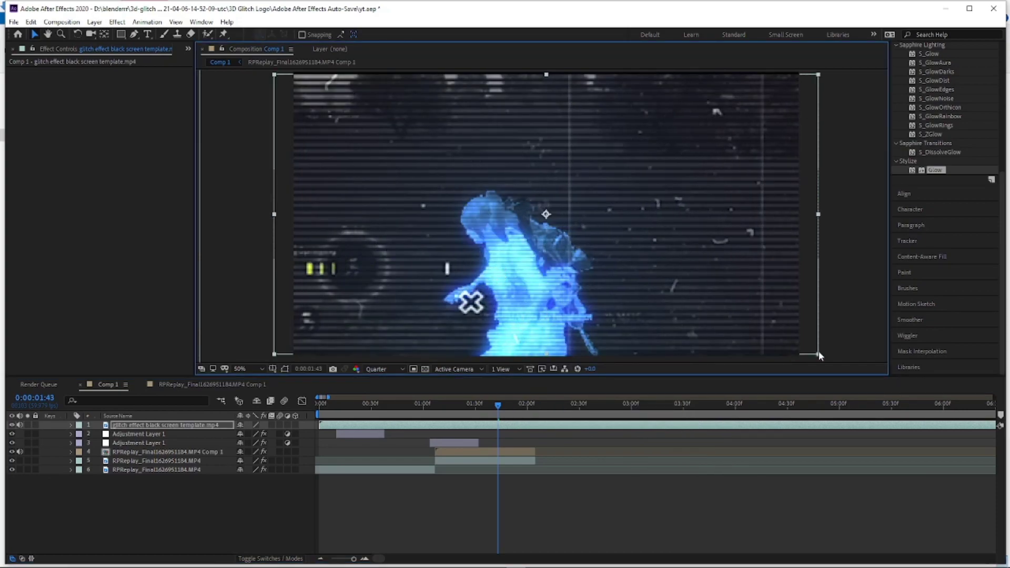
click(645, 502)
click(532, 426)
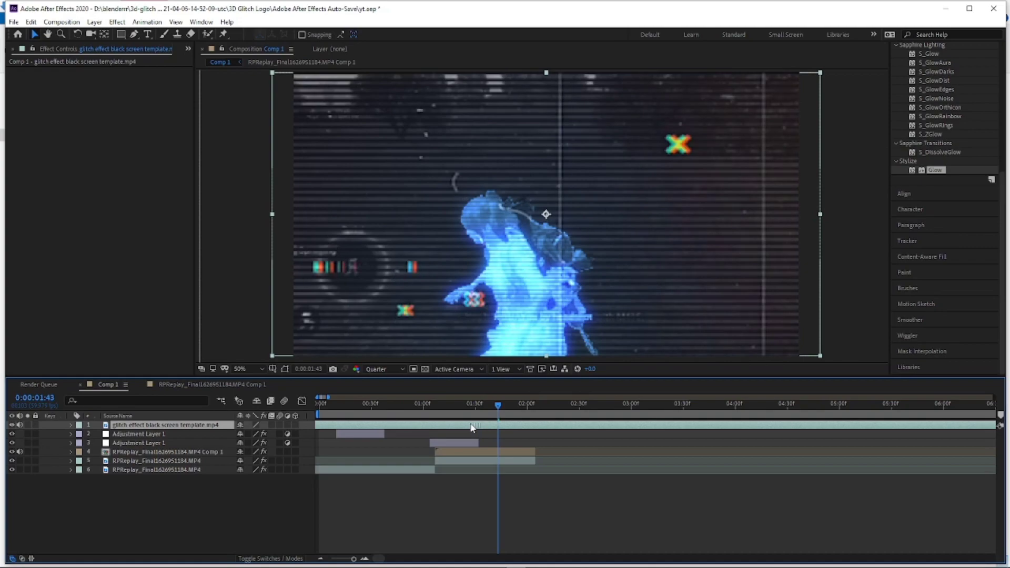
drag(498, 405, 436, 405)
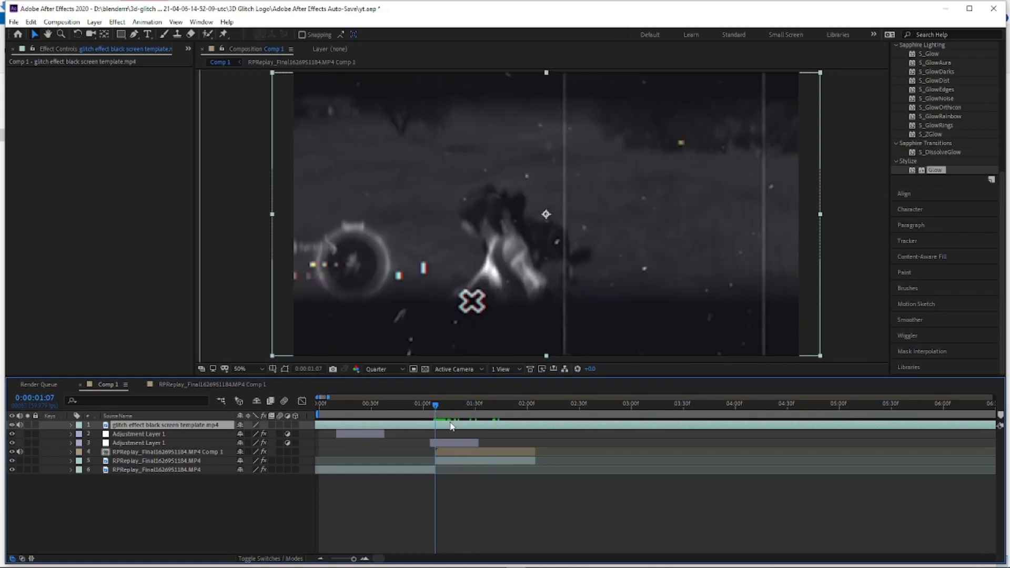
- Split the glitch overlay at 0:00:01:07 and delete the earlier piece
key(ctrl+shift+d)
click(408, 438)
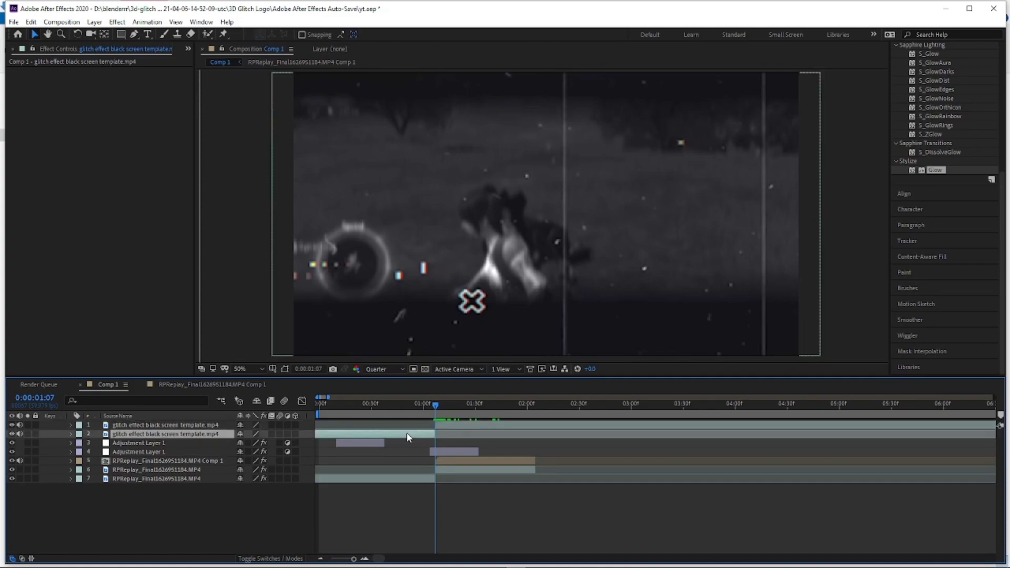
key(Delete)
key(space)
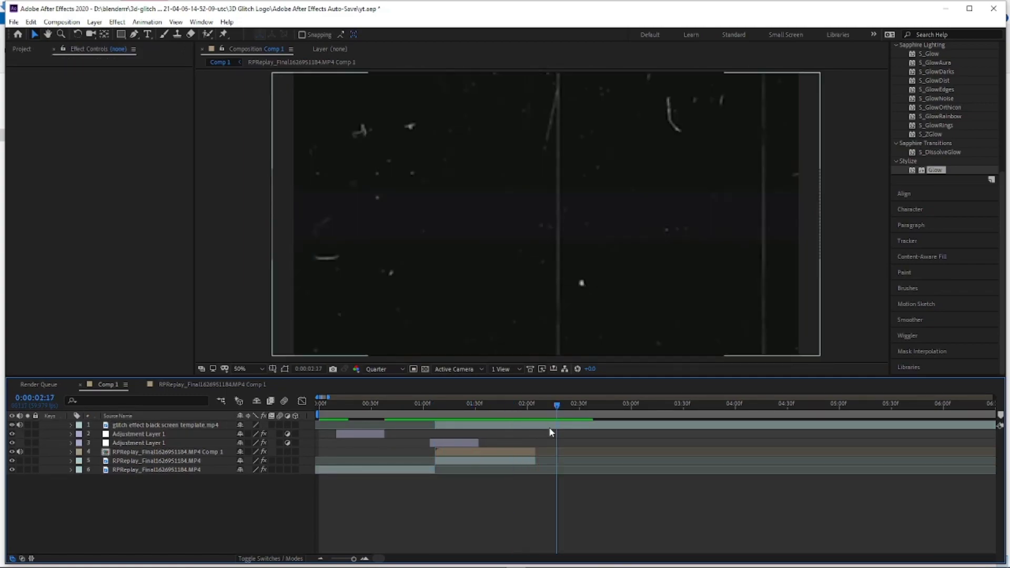
drag(539, 409, 535, 410)
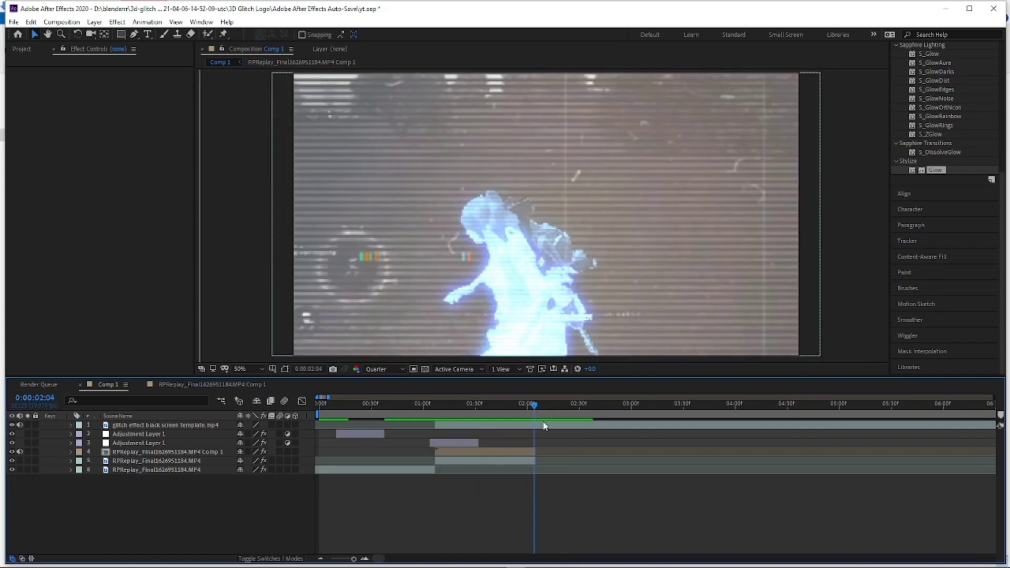
click(545, 426)
mouse_move(543, 415)
mouse_down()
mouse_move(425, 419)
mouse_move(537, 417)
mouse_move(473, 415)
mouse_up()
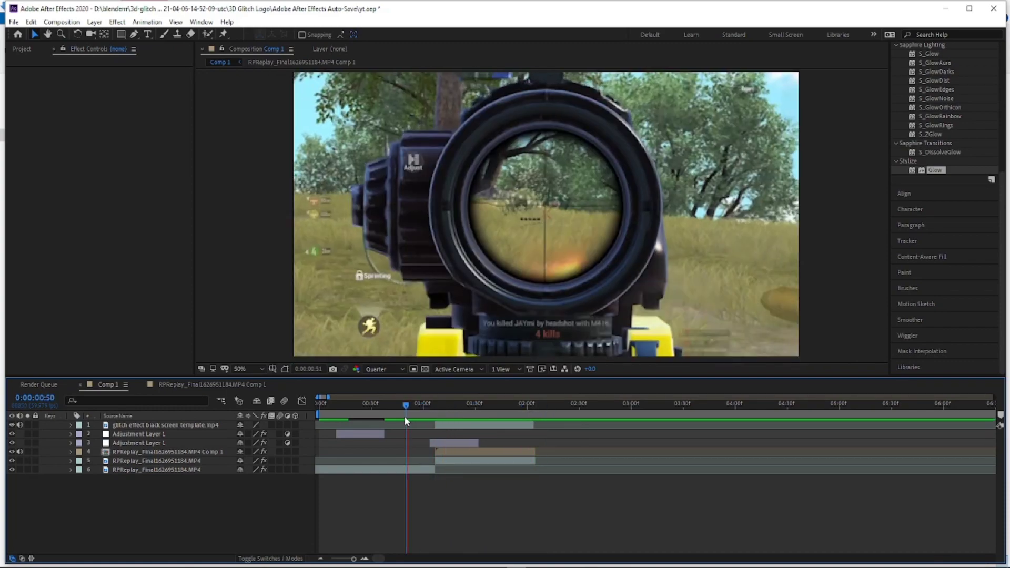
- Add a new adjustment layer to Comp 1
right_click(230, 532)
mouse_move(263, 415)
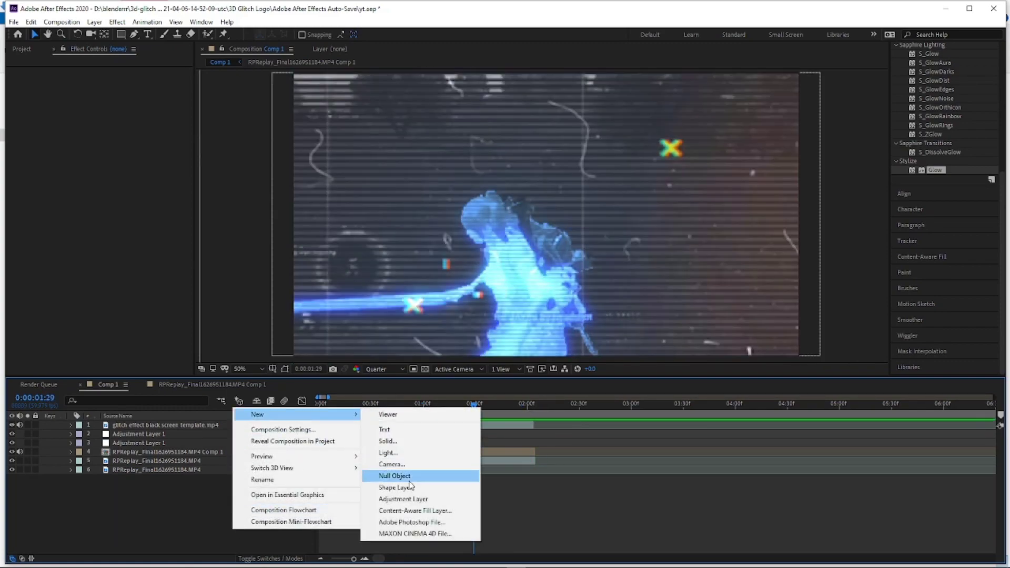
click(405, 499)
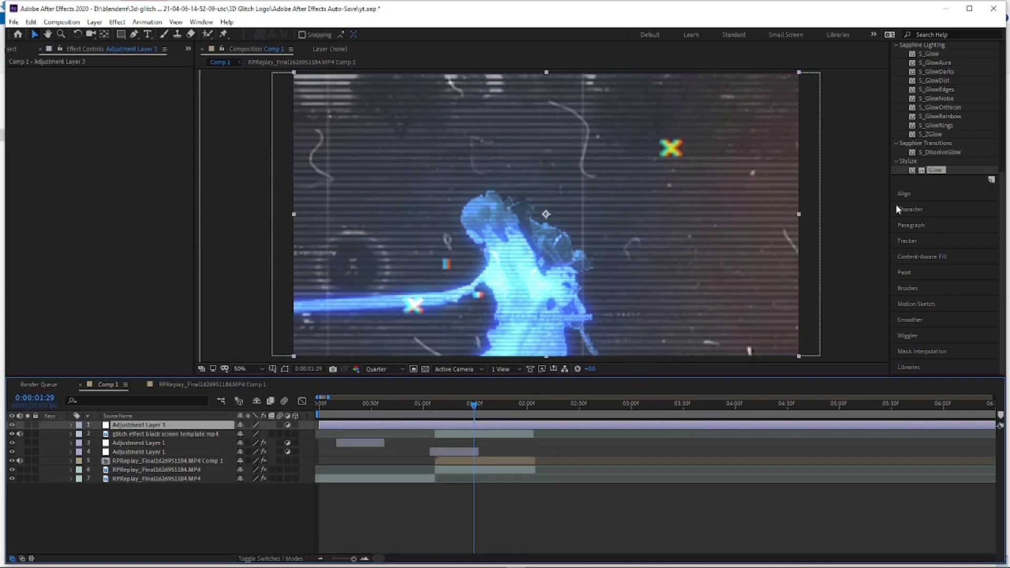
- Search Effects & Presets for 'crop' and apply Crop Edges to Adjustment Layer 3
scroll(922, 80, up, 5)
double_click(930, 47)
text(croop)
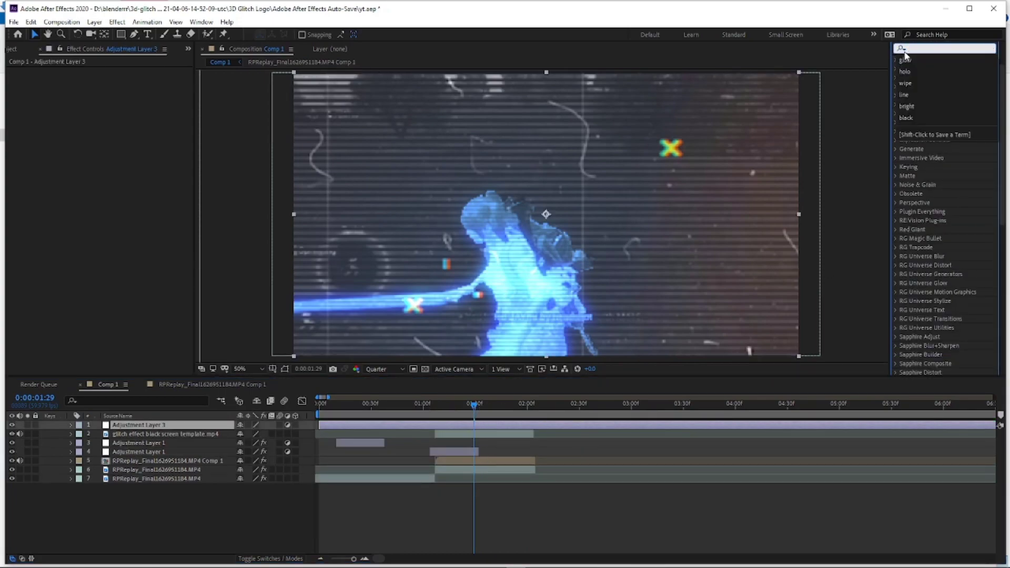
key(BackSpace)
key(BackSpace)
text(p)
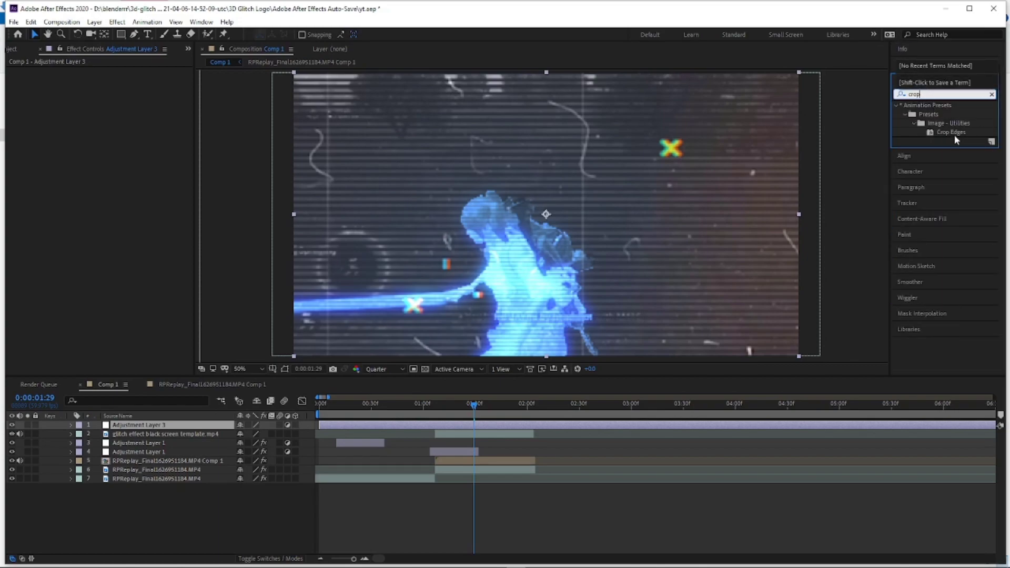
drag(954, 133, 478, 425)
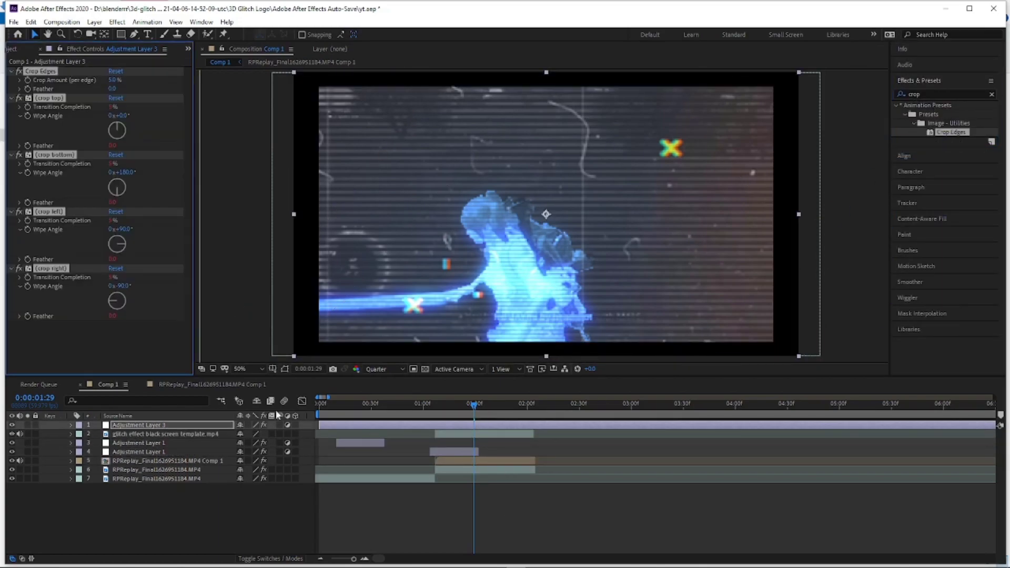
- Delete the crop right and crop left effects from the adjustment layer
click(48, 269)
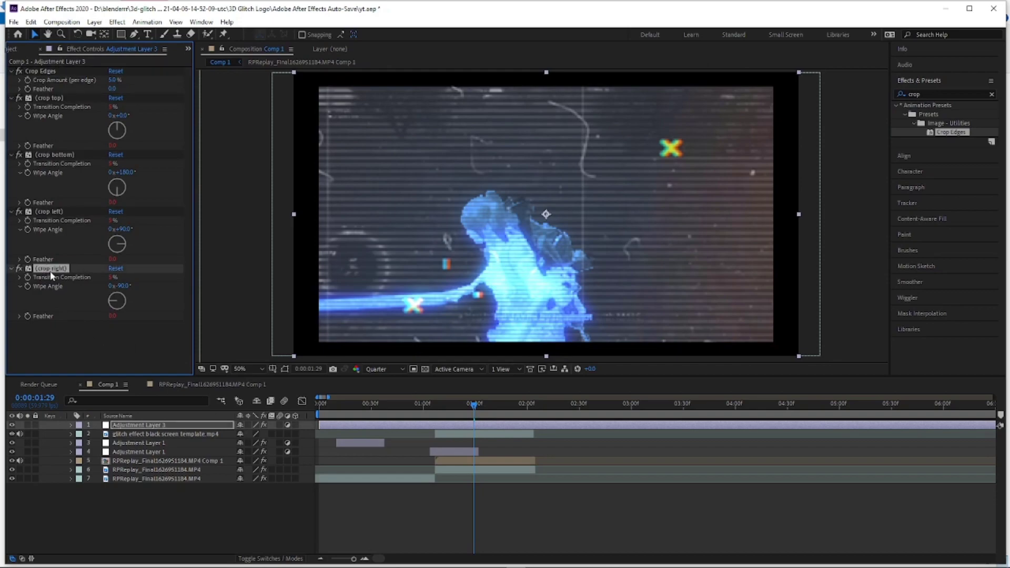
key(Delete)
click(42, 211)
key(Delete)
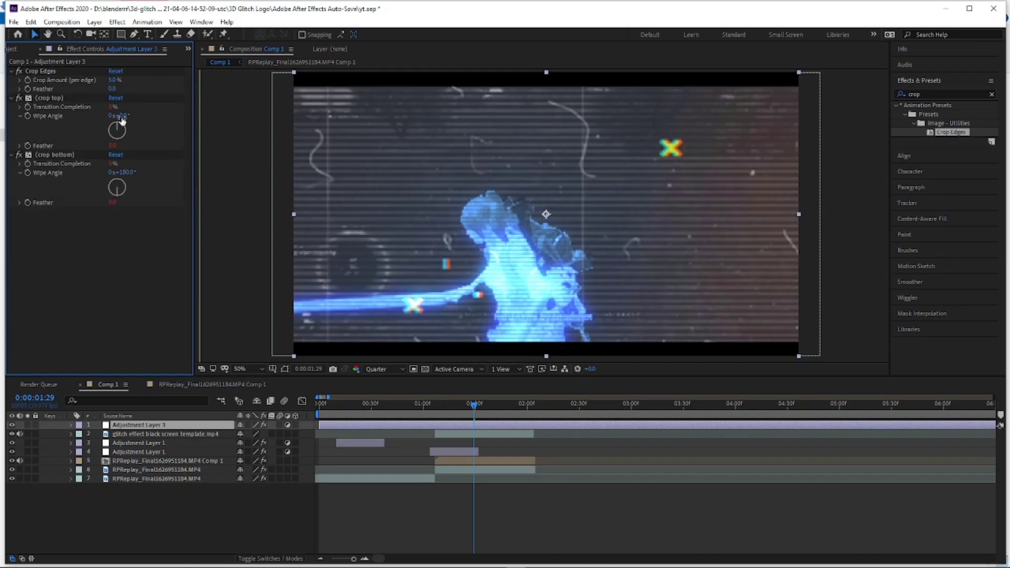
- Tilt the crop top Wipe Angle to -2° and crop bottom to 176°
drag(117, 124, 118, 126)
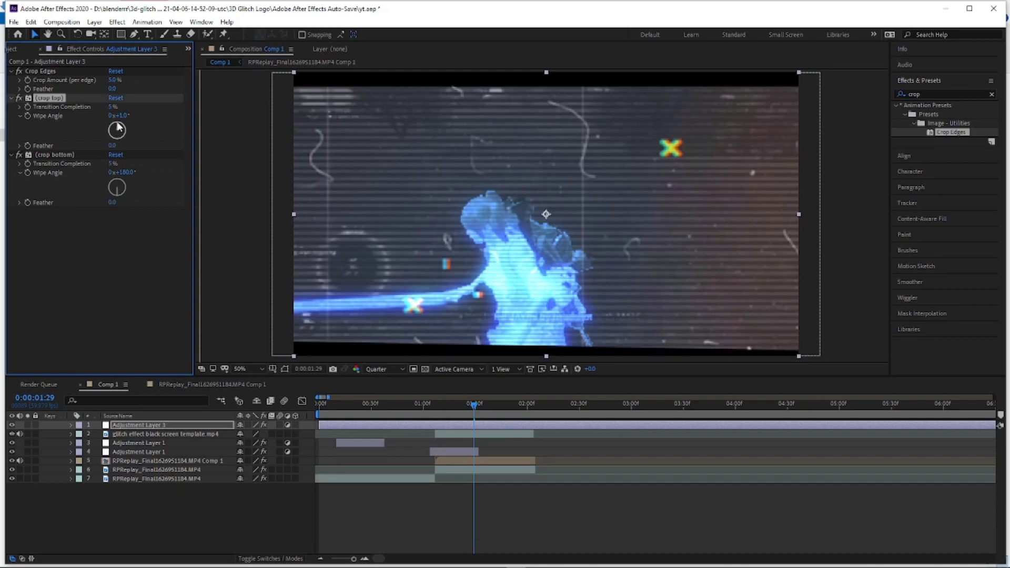
drag(117, 195, 121, 196)
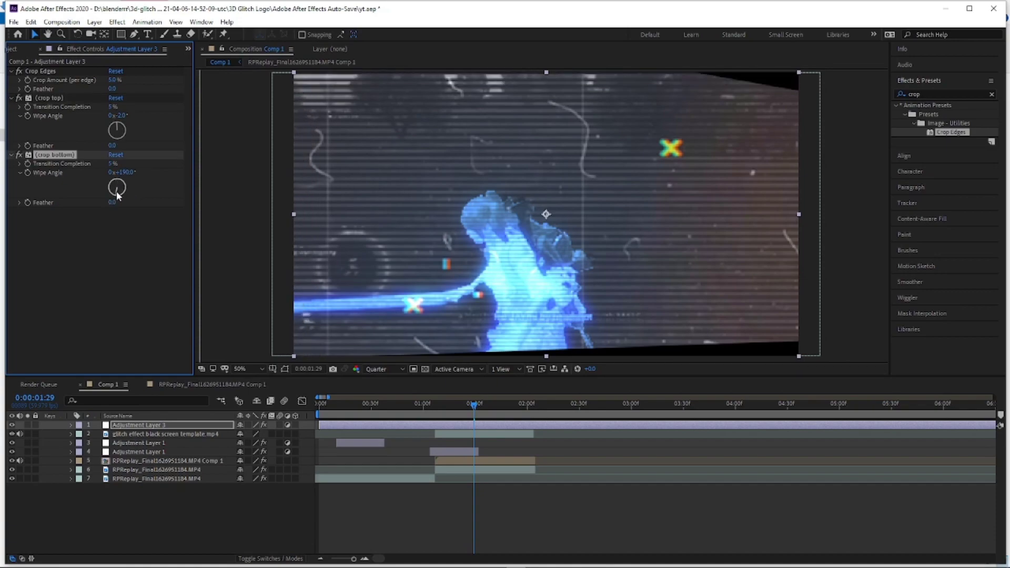
click(477, 414)
drag(478, 414, 435, 423)
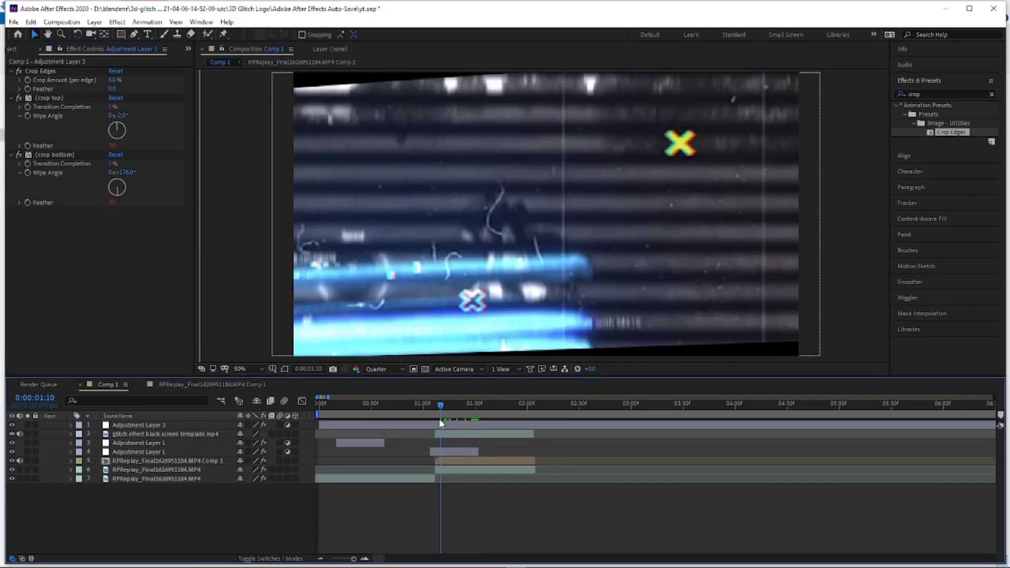
click(435, 422)
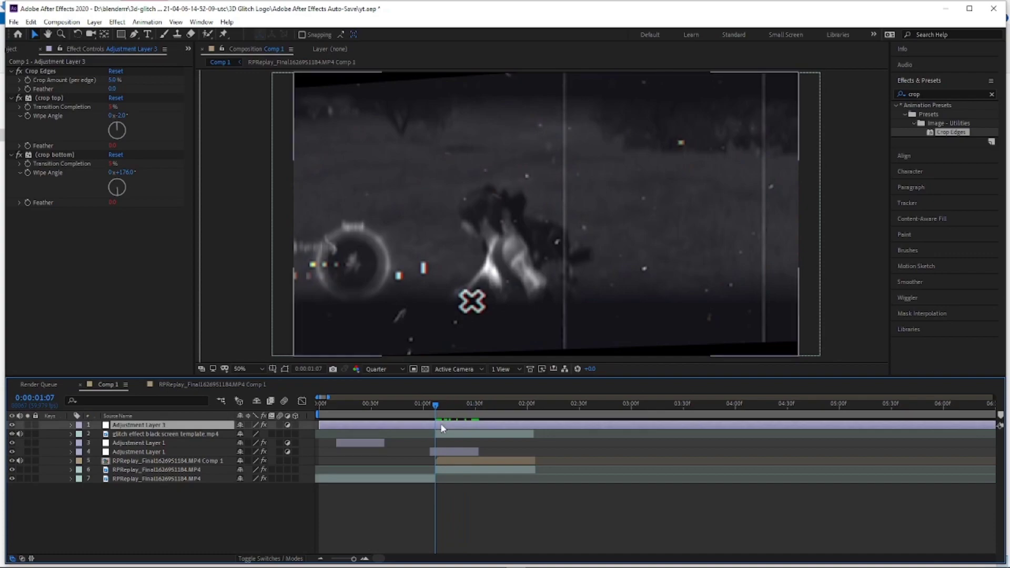
- Trim the crop layer to start at 01:07 and keyframe Crop Amount at 0% there
key(alt+bracketleft)
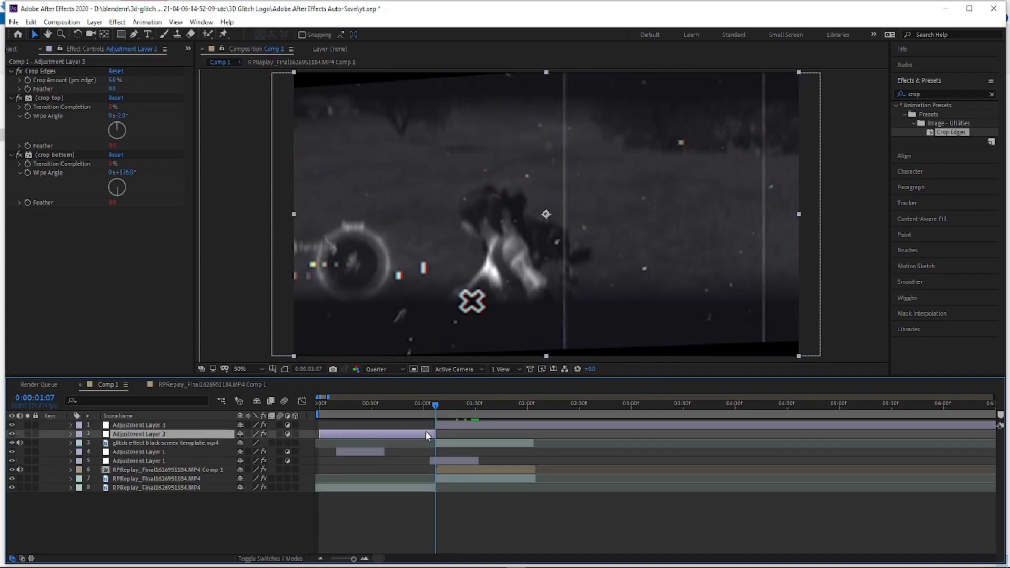
click(346, 538)
drag(354, 561, 377, 558)
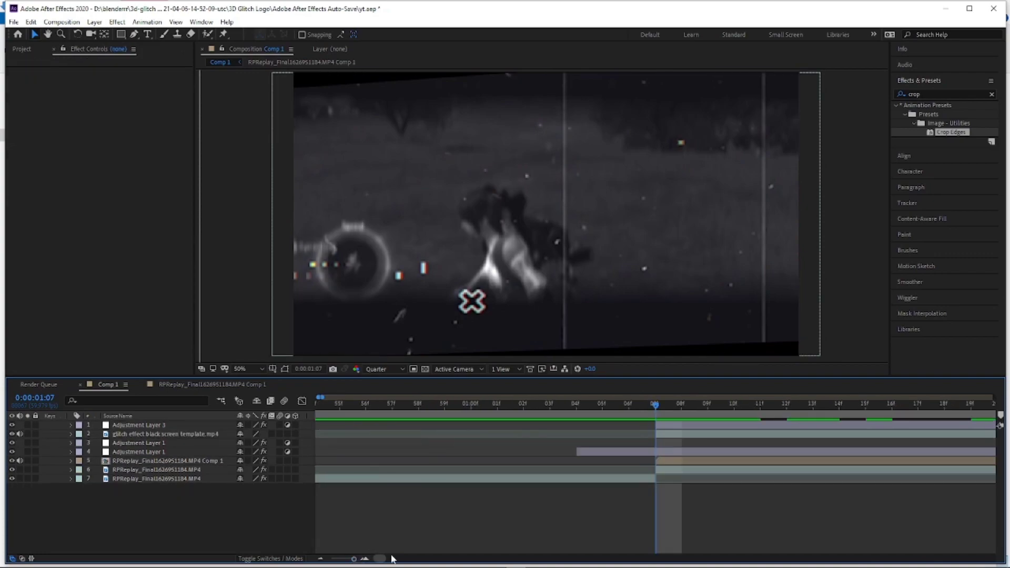
click(665, 427)
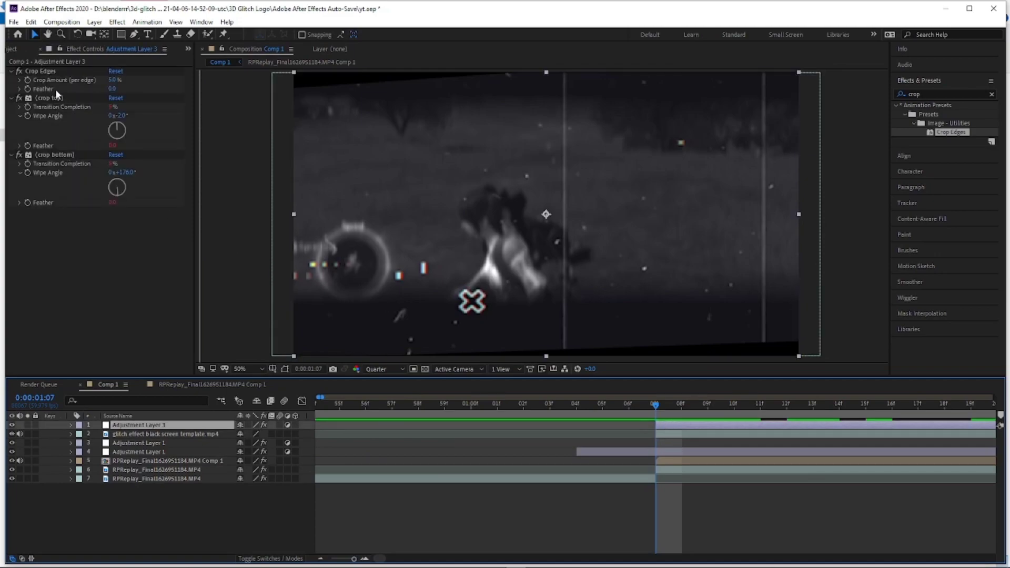
click(28, 80)
drag(119, 82, 110, 81)
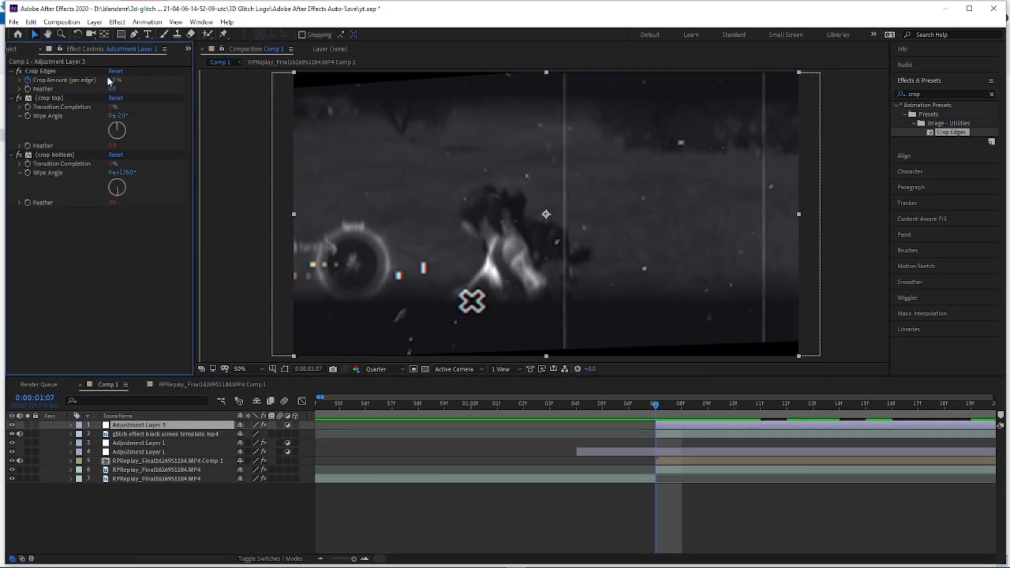
click(47, 81)
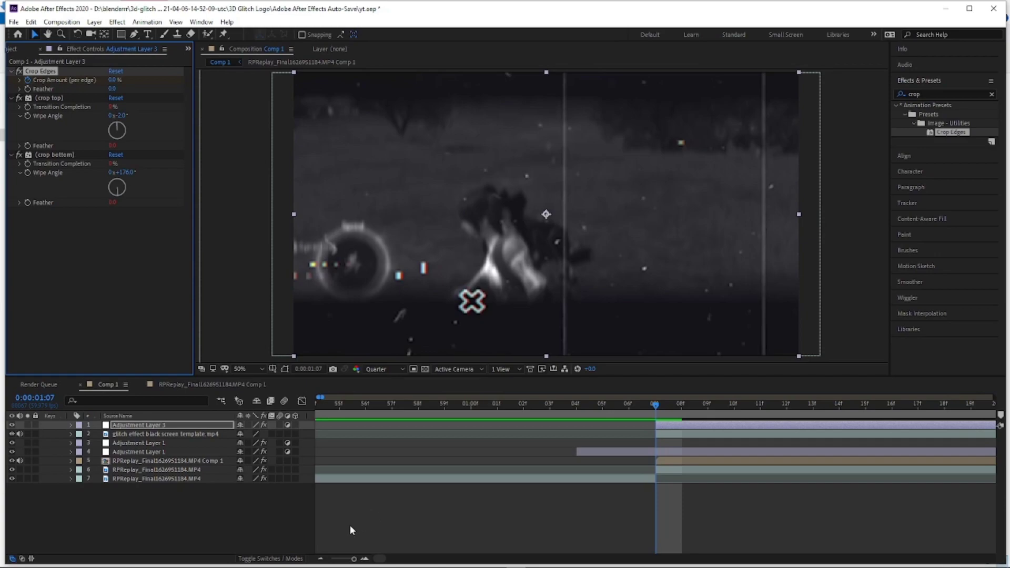
- At 0:00:01:38, raise Crop Amount to 13.7% so the slanted bars animate in
click(347, 558)
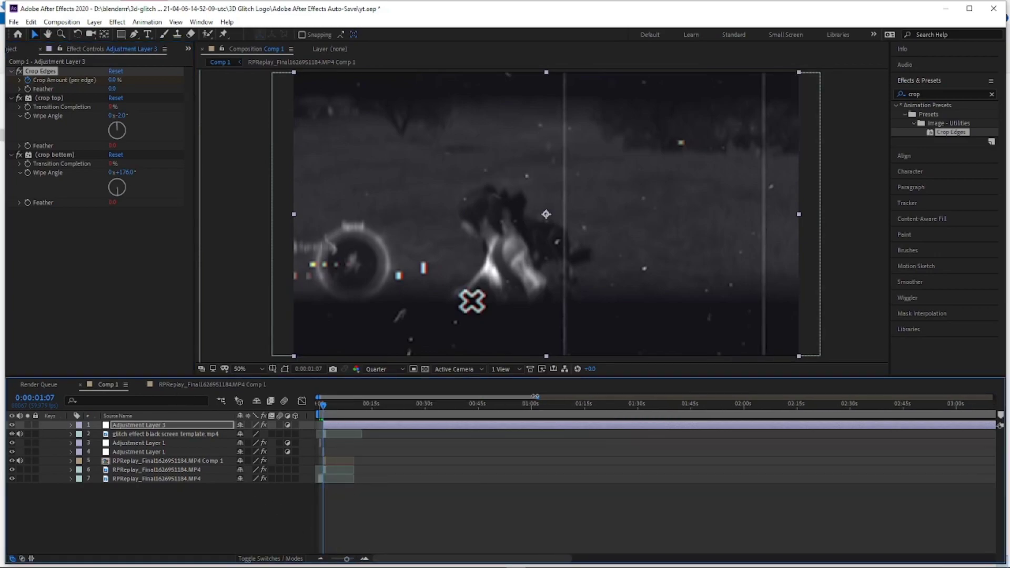
scroll(385, 412, up, 6)
click(385, 408)
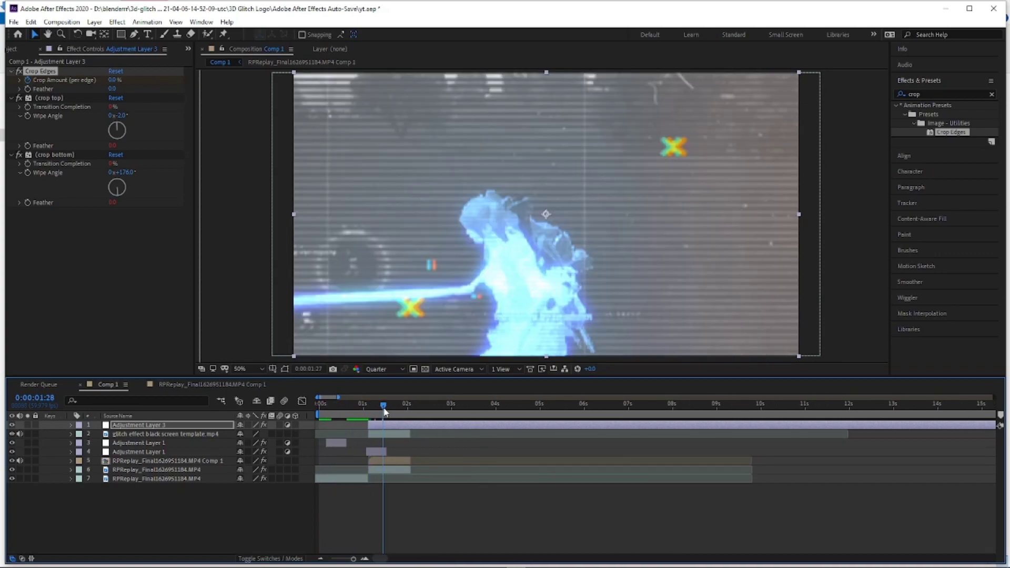
drag(384, 412, 392, 415)
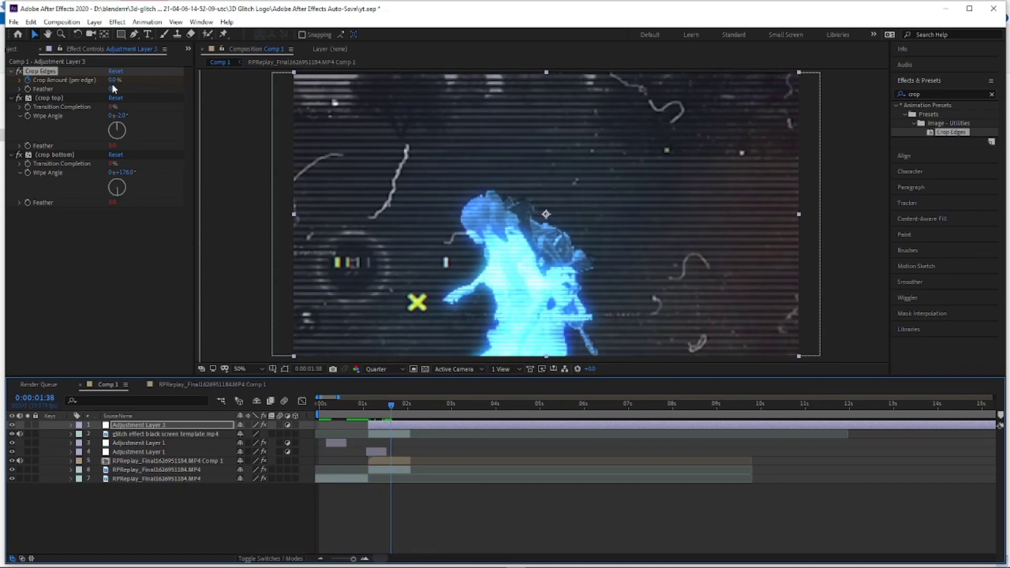
drag(112, 80, 193, 88)
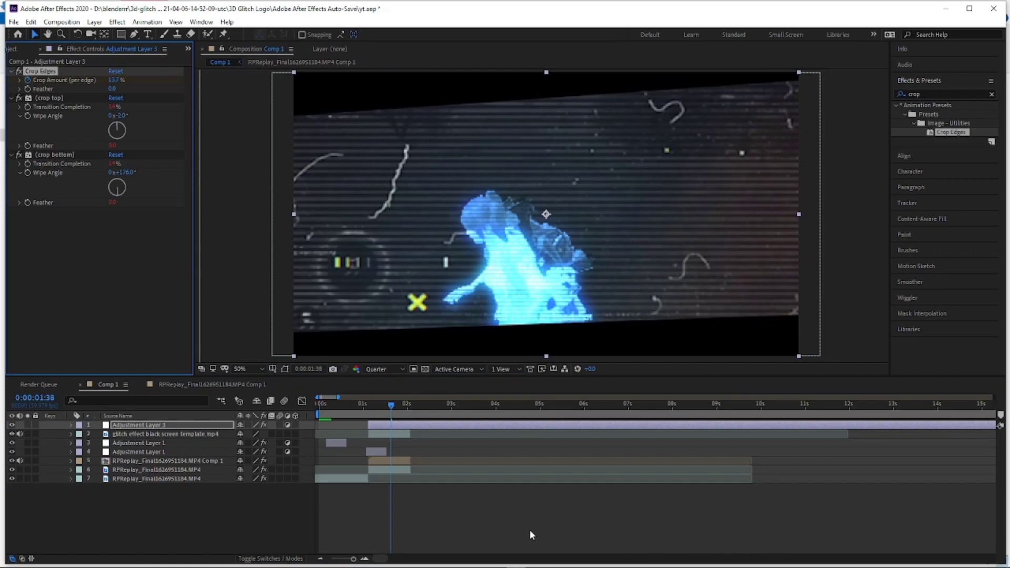
click(507, 543)
mouse_move(395, 404)
mouse_down()
mouse_move(367, 408)
mouse_move(399, 407)
mouse_move(384, 416)
mouse_up()
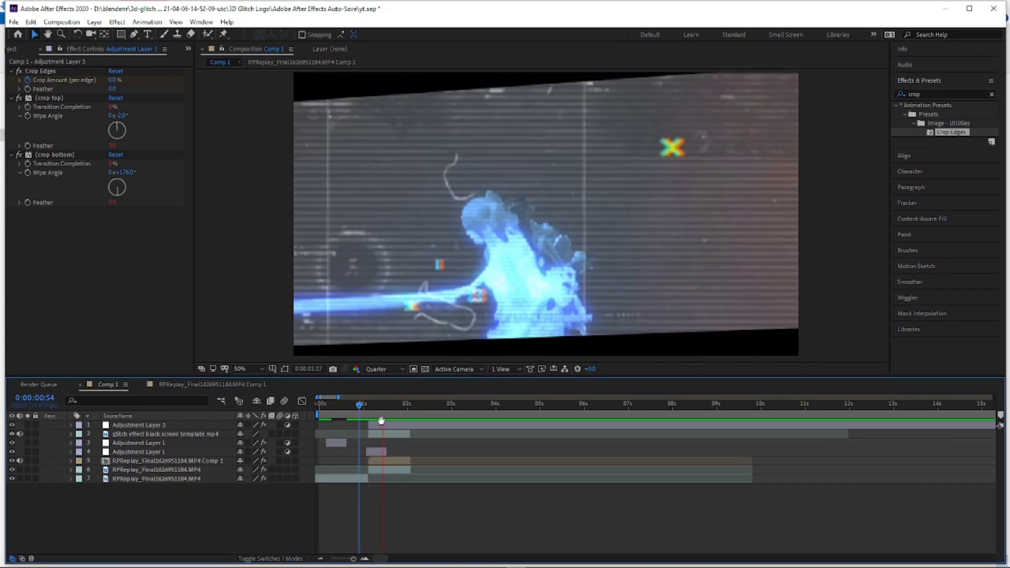
- Apply Easy Ease to both Crop Amount keyframes on Adjustment Layer 3
click(387, 425)
key(u)
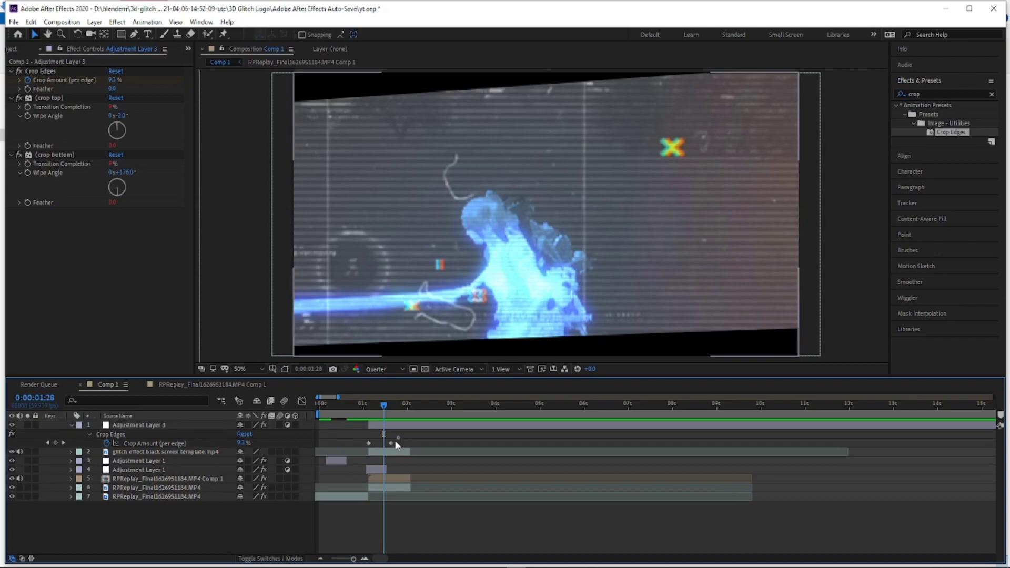
click(302, 402)
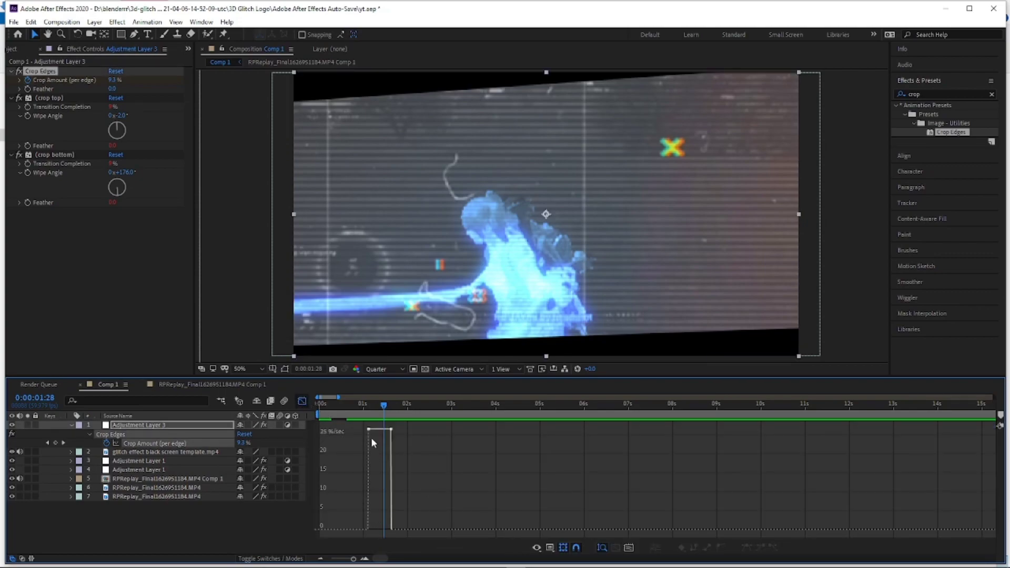
click(308, 402)
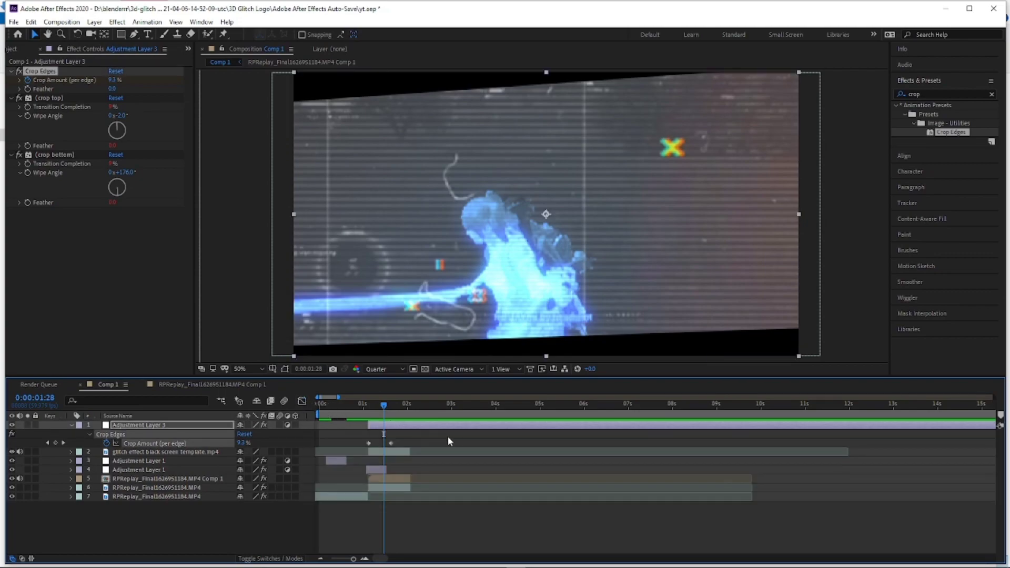
drag(397, 443, 358, 446)
key(F9)
- Raise the first Crop Amount keyframe's speed so the bars start fast, then preview playback
click(303, 402)
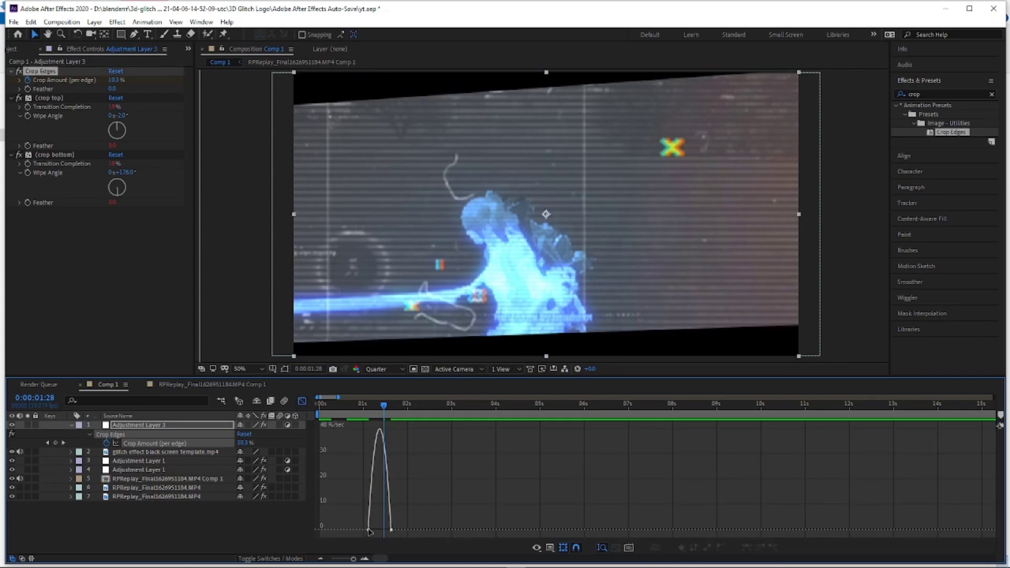
mouse_move(370, 530)
mouse_down()
mouse_move(384, 422)
mouse_move(376, 412)
mouse_move(352, 419)
mouse_up()
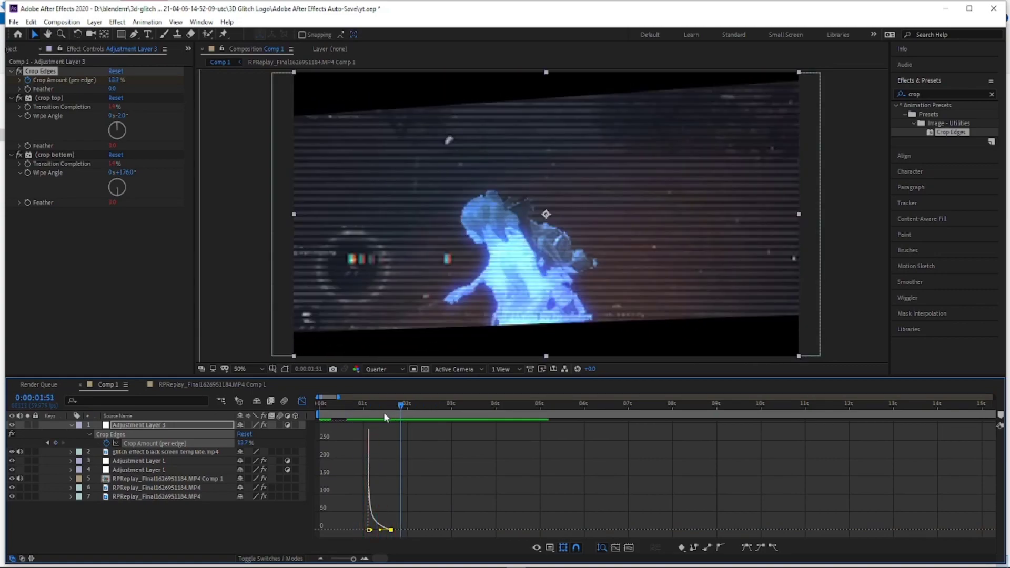
key(space)
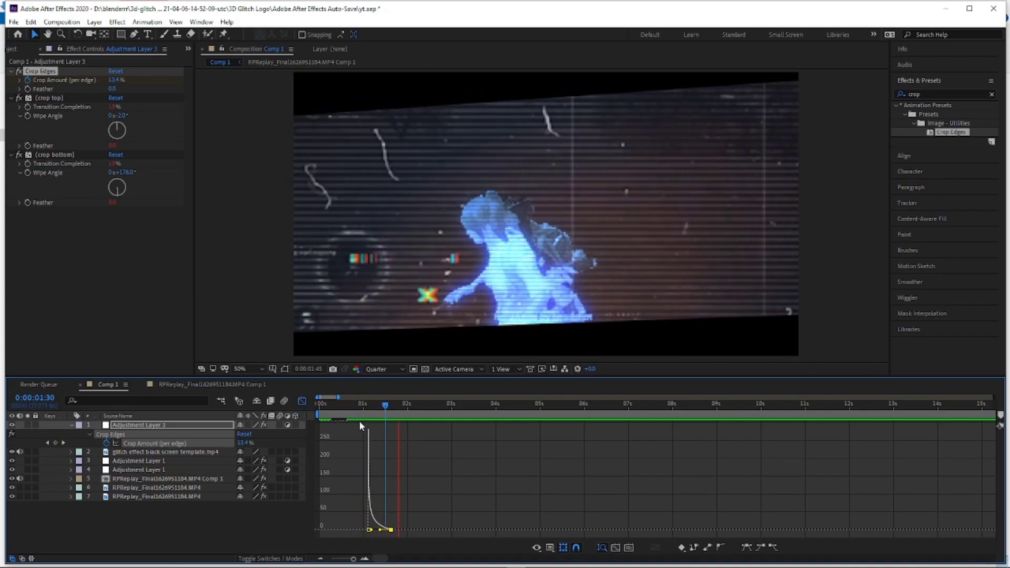
drag(436, 416, 335, 421)
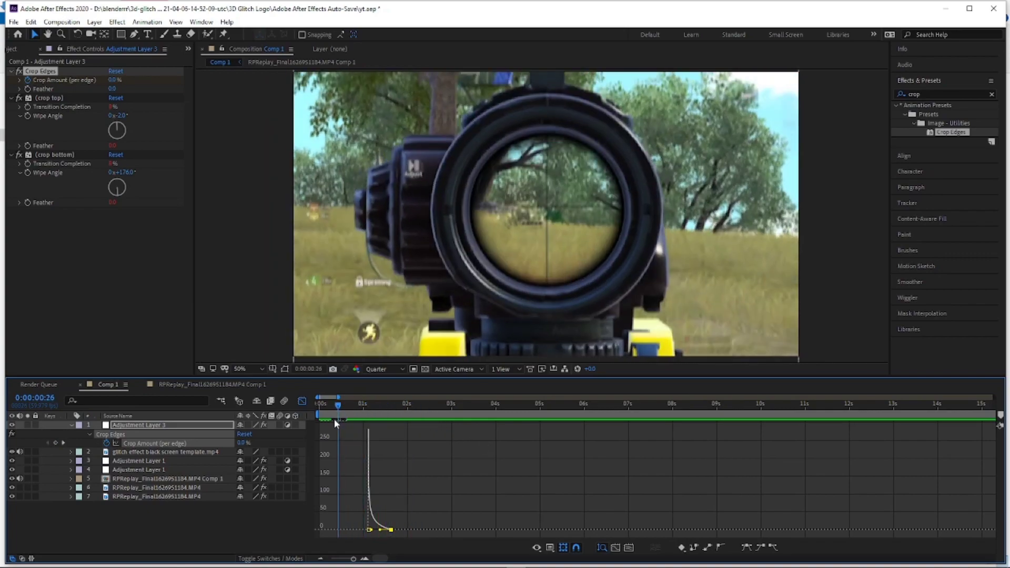